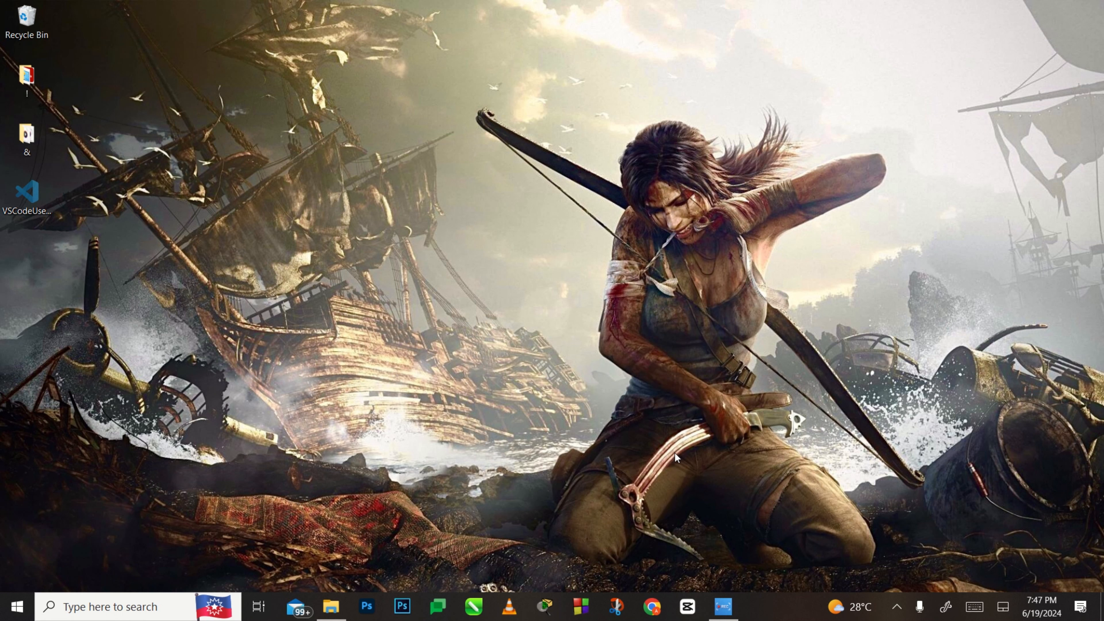
Open Chrome maximized, search the web for "vs code", and go to the Visual Studio Code download page.
{"action": "left_click", "coordinate": [652, 606]}
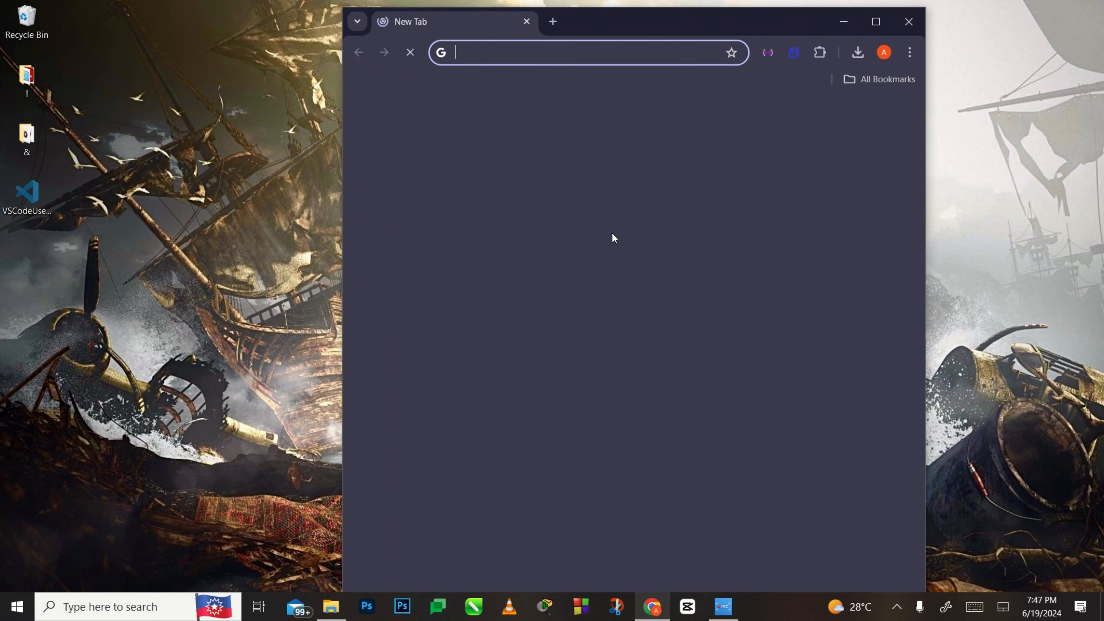
{"action": "left_click", "coordinate": [865, 29]}
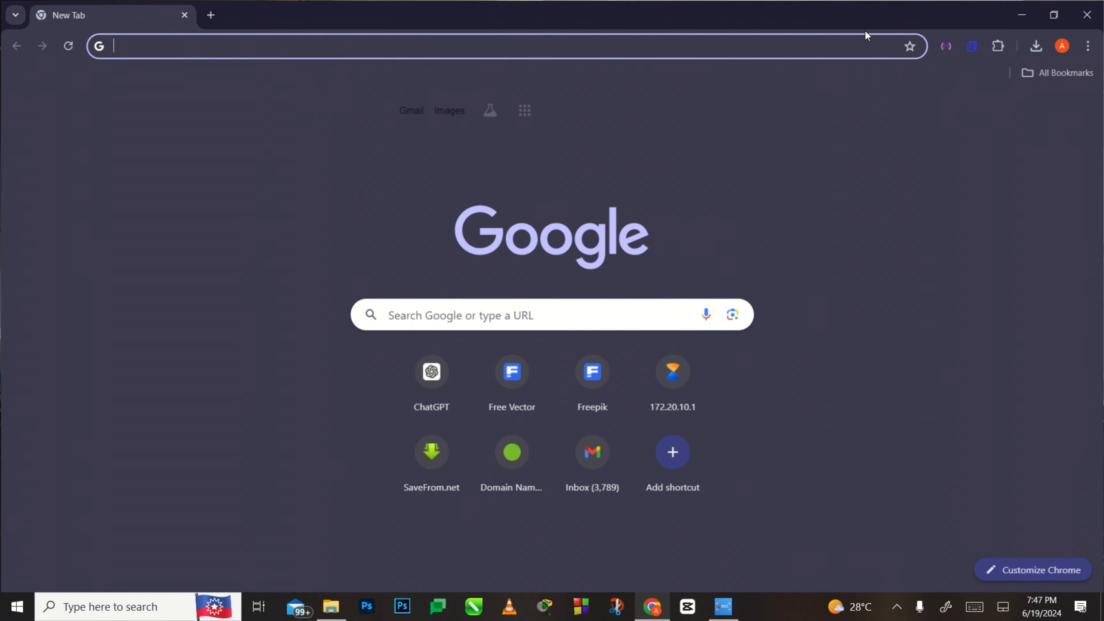
{"action": "type", "text": "vs code"}
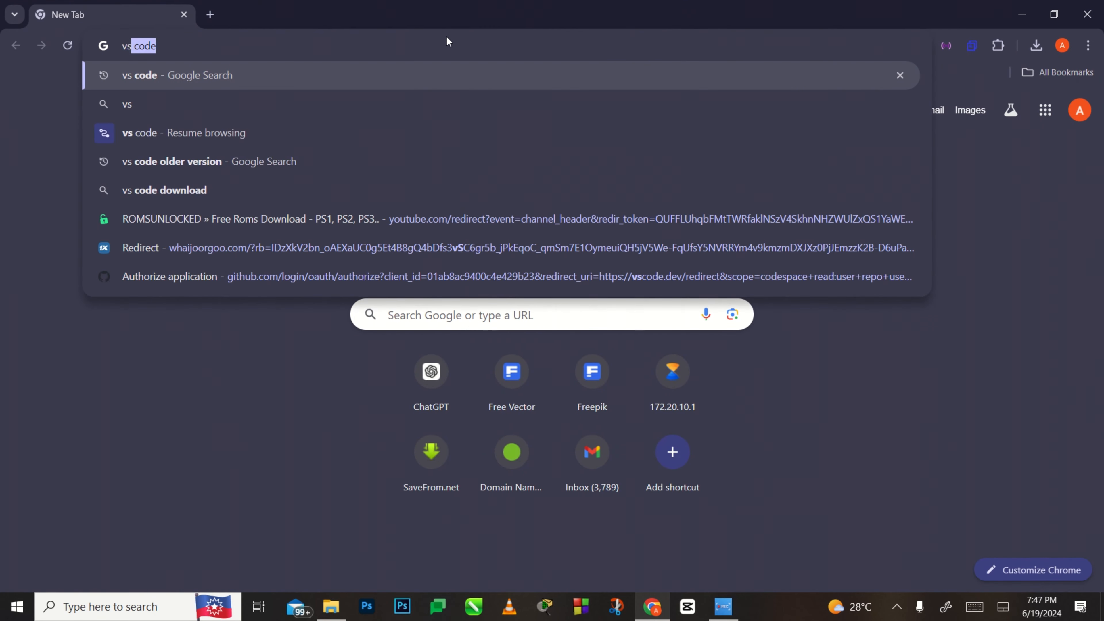
{"action": "key", "text": "Return"}
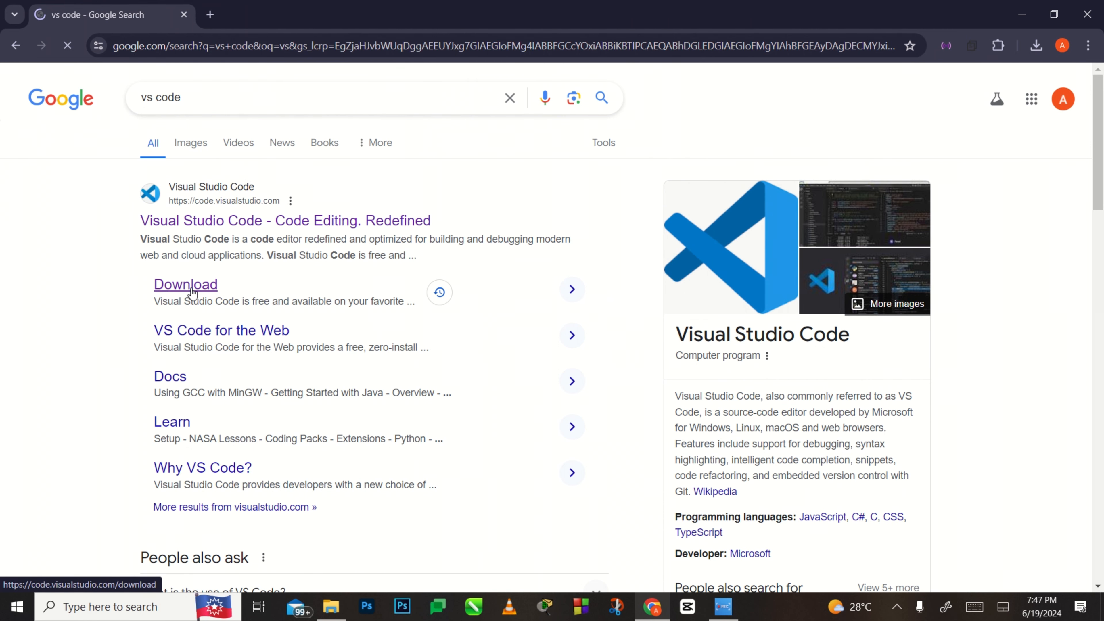
{"action": "left_click", "coordinate": [210, 289]}
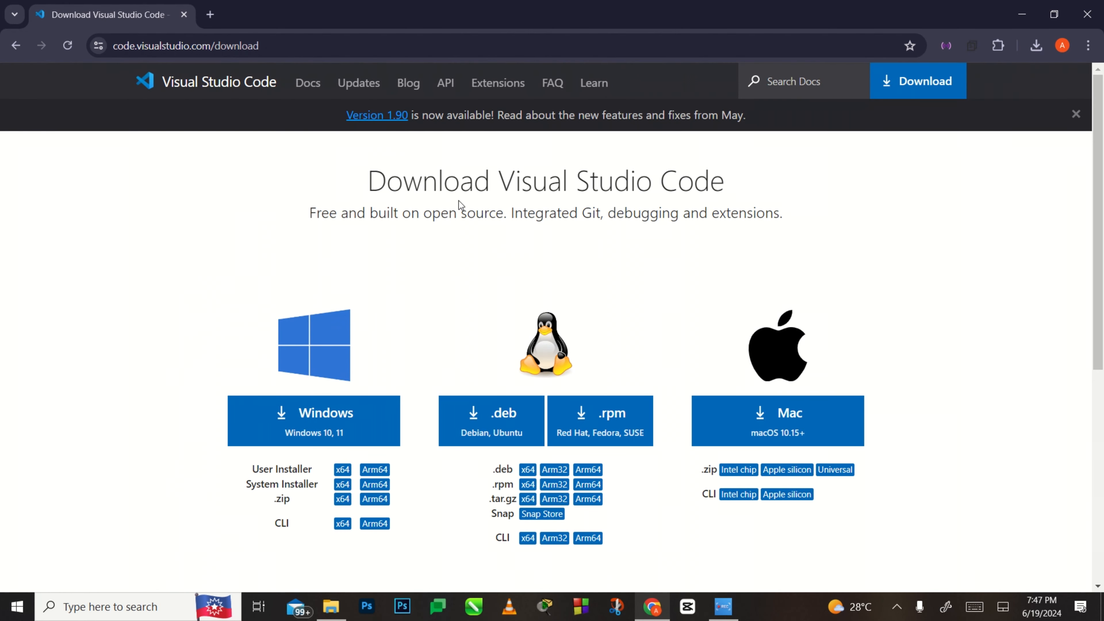
Start downloading the Windows version of Visual Studio Code, and cancel the running download from the recent download history.
{"action": "scroll", "coordinate": [690, 211], "scroll_direction": "down", "scroll_amount": 2}
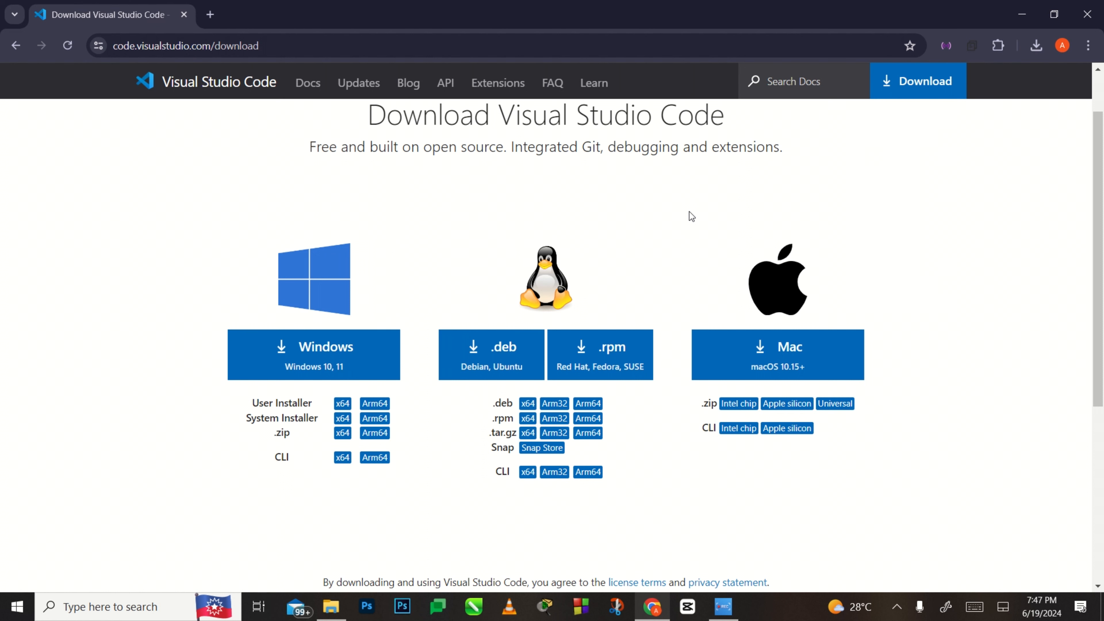
{"action": "left_click", "coordinate": [285, 333]}
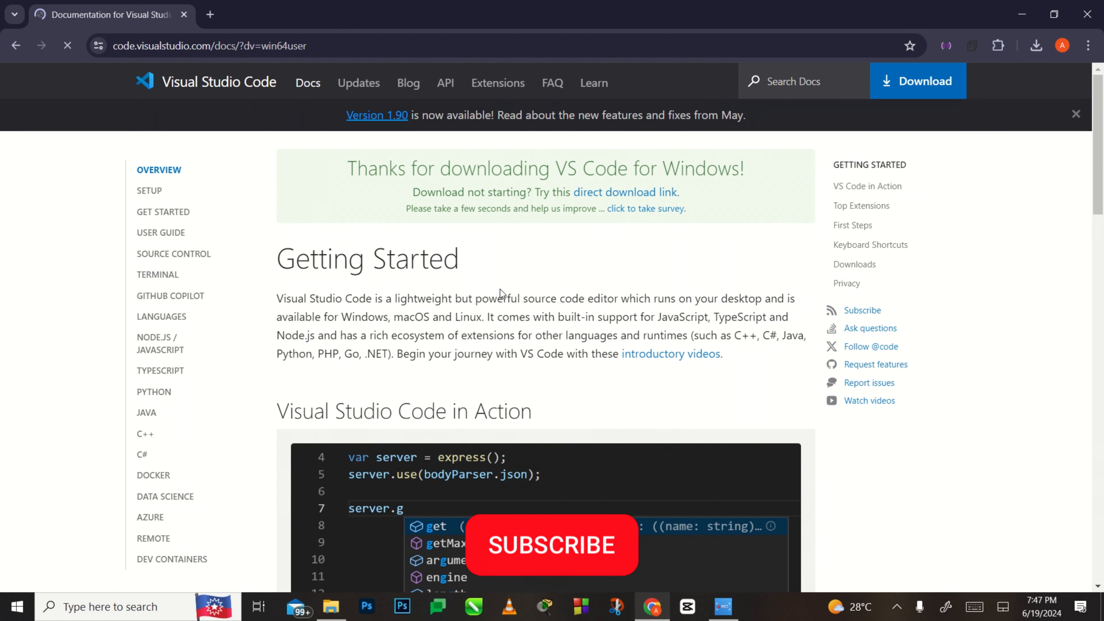
{"action": "left_click", "coordinate": [1037, 47]}
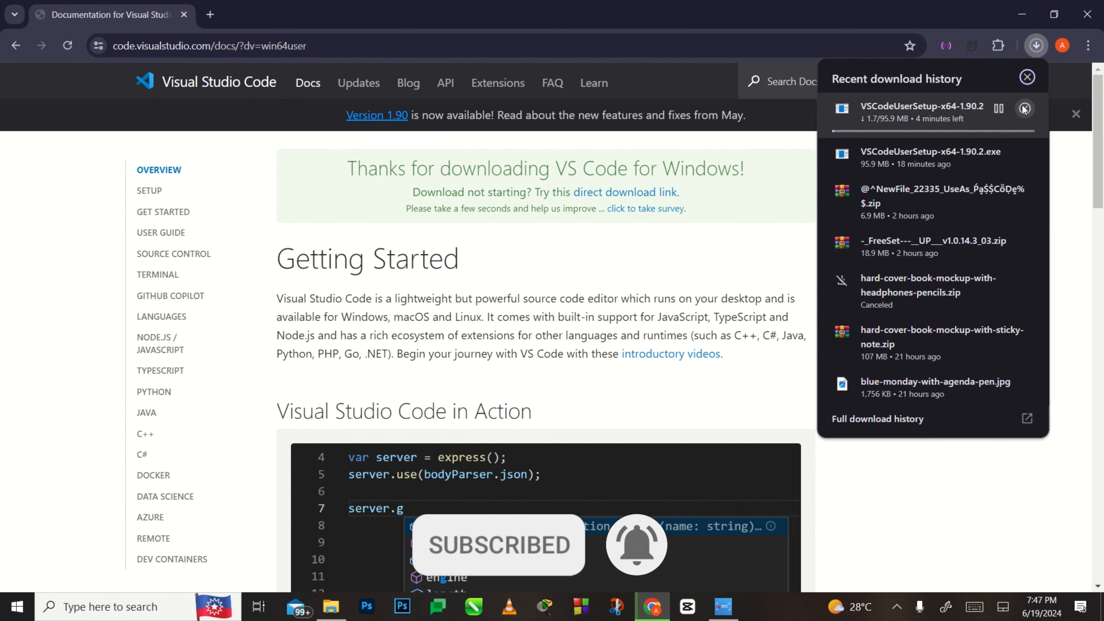
{"action": "left_click", "coordinate": [1021, 107]}
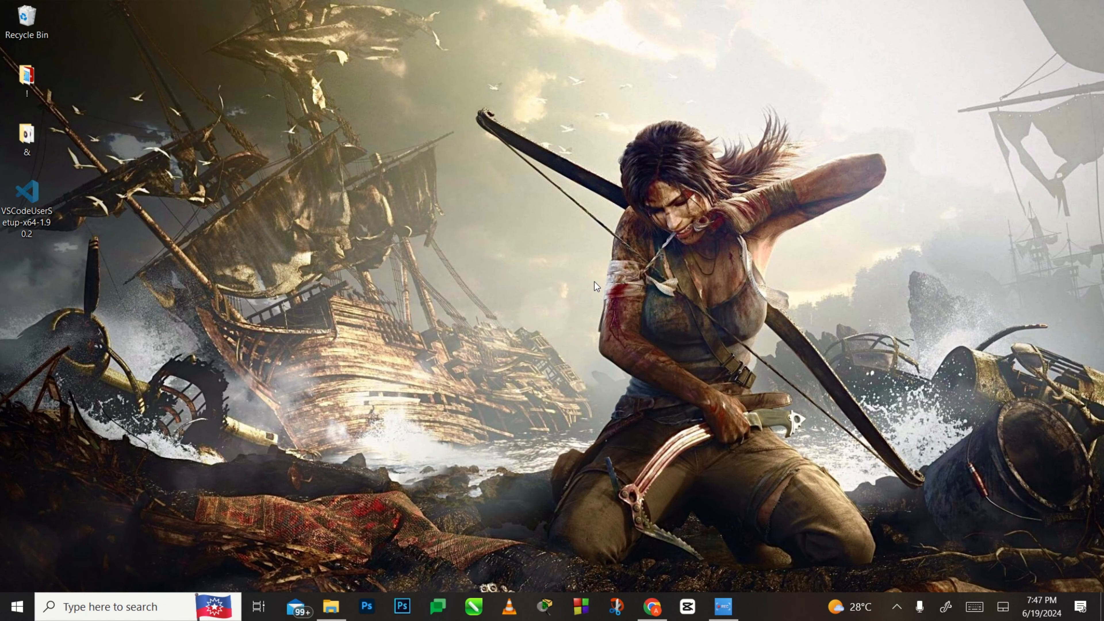
{"action": "key", "text": "ctrl+x"}
{"action": "key", "text": "ctrl+v"}
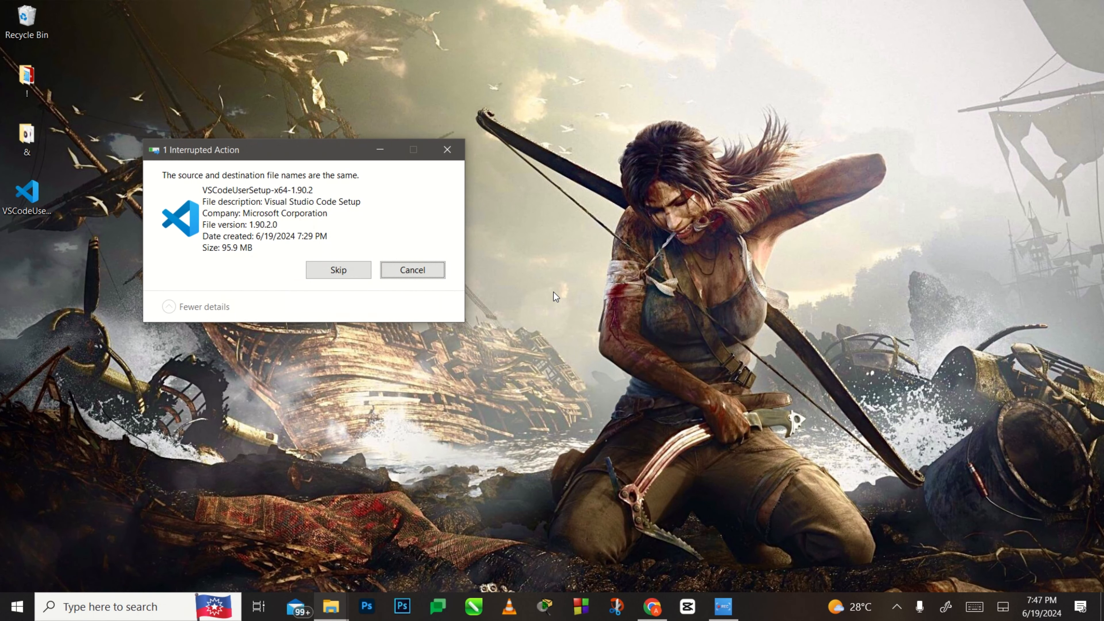
{"action": "left_click", "coordinate": [404, 275]}
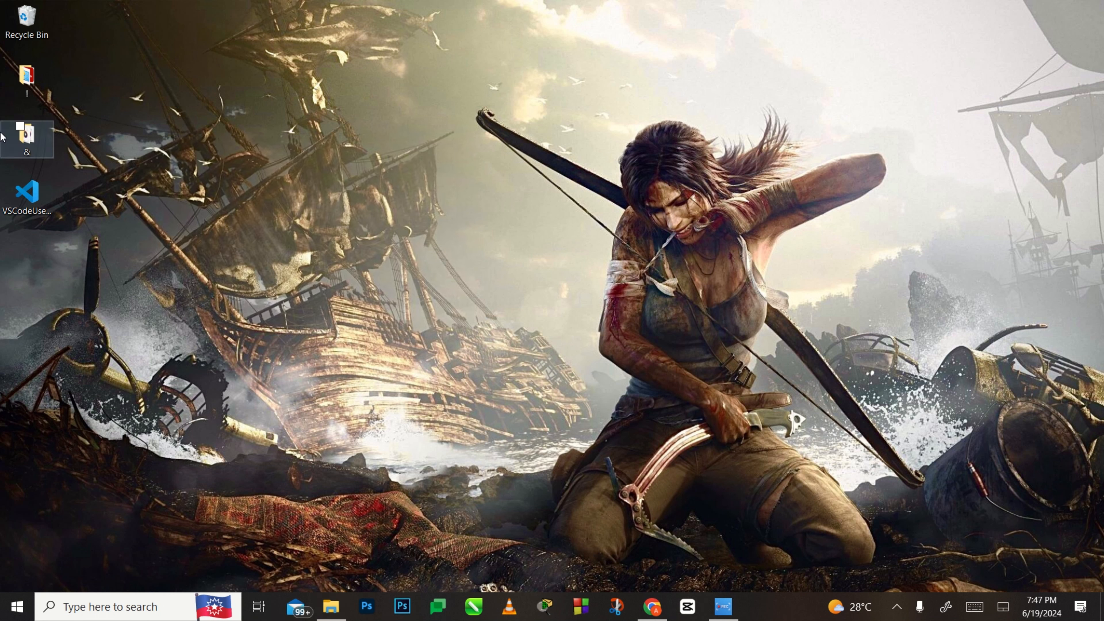
Run the VSCodeUserSetup-x64-1.90.2 installer from the desktop and accept its license agreement.
{"action": "left_click", "coordinate": [31, 197]}
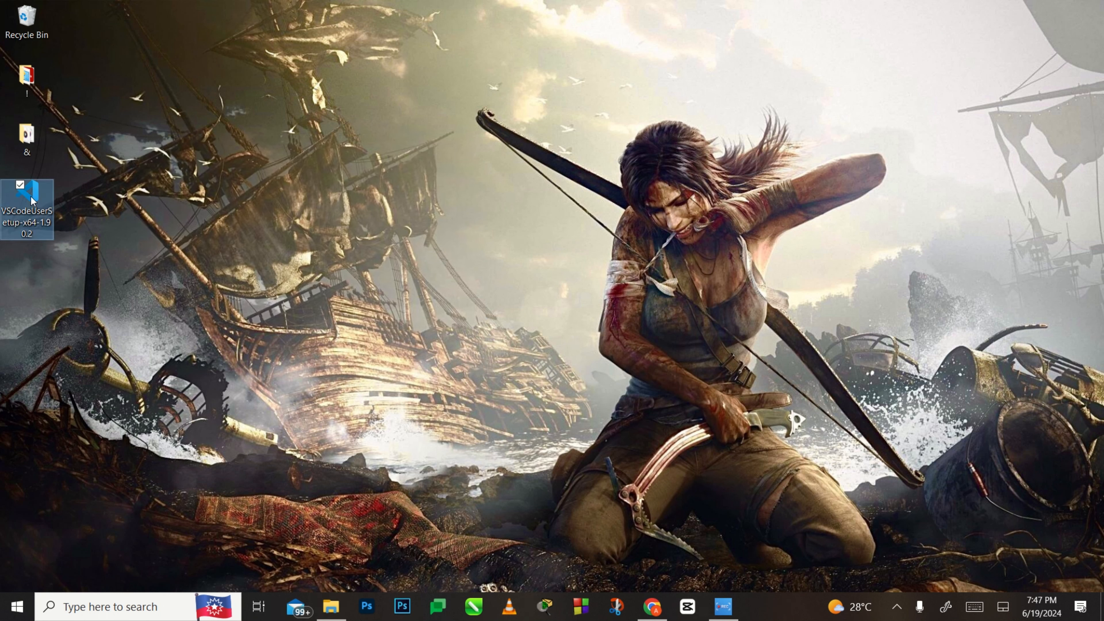
{"action": "right_click", "coordinate": [31, 197]}
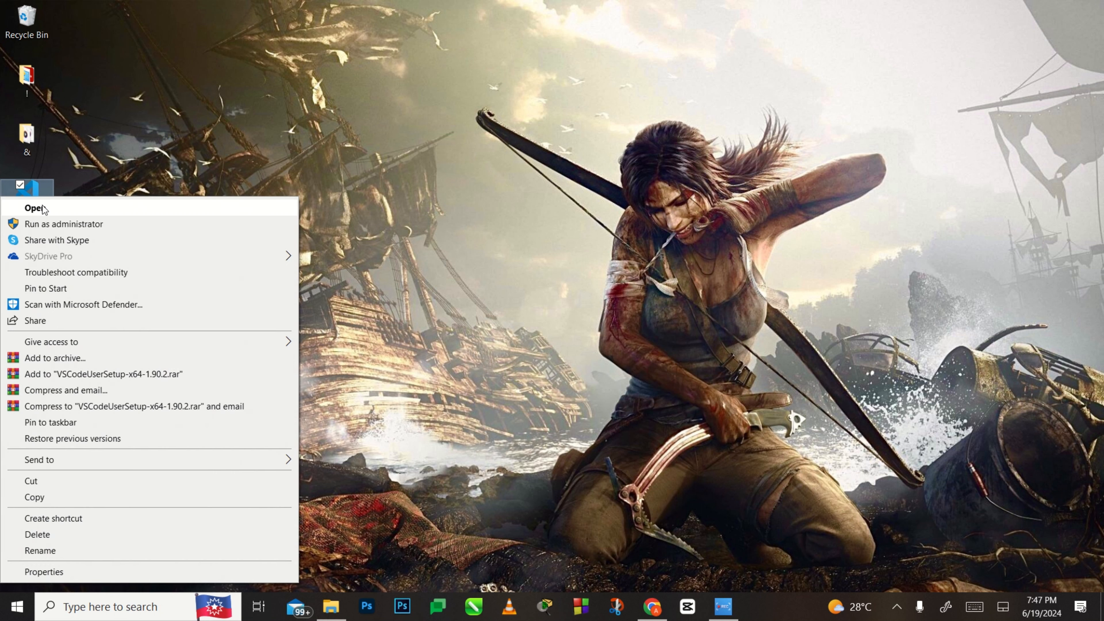
{"action": "left_click", "coordinate": [35, 208]}
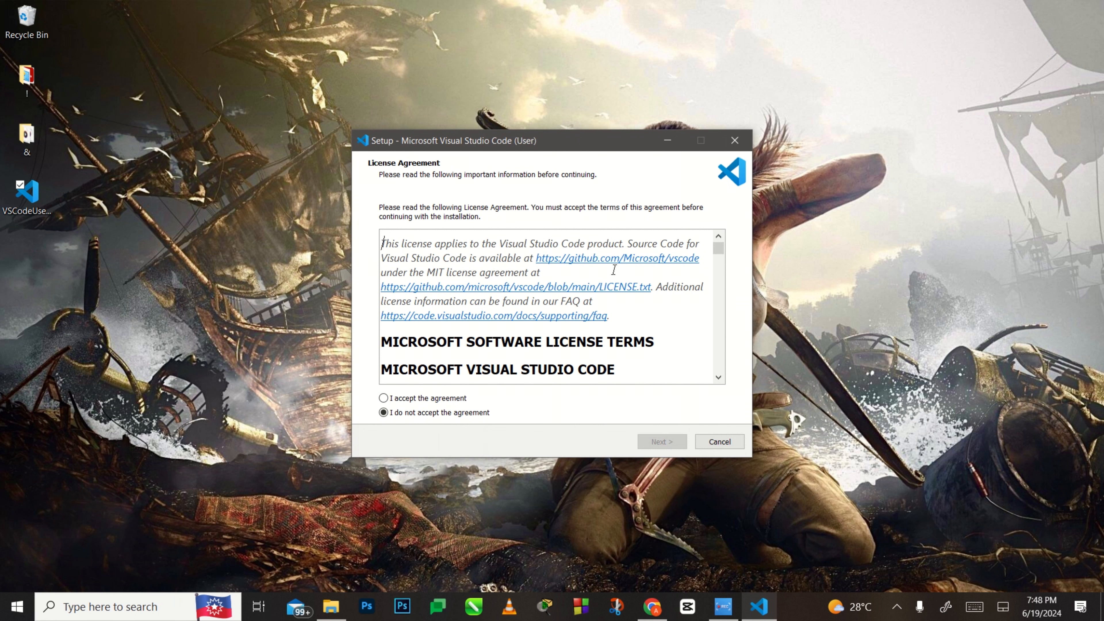
{"action": "scroll", "coordinate": [539, 297], "scroll_direction": "down", "scroll_amount": 20}
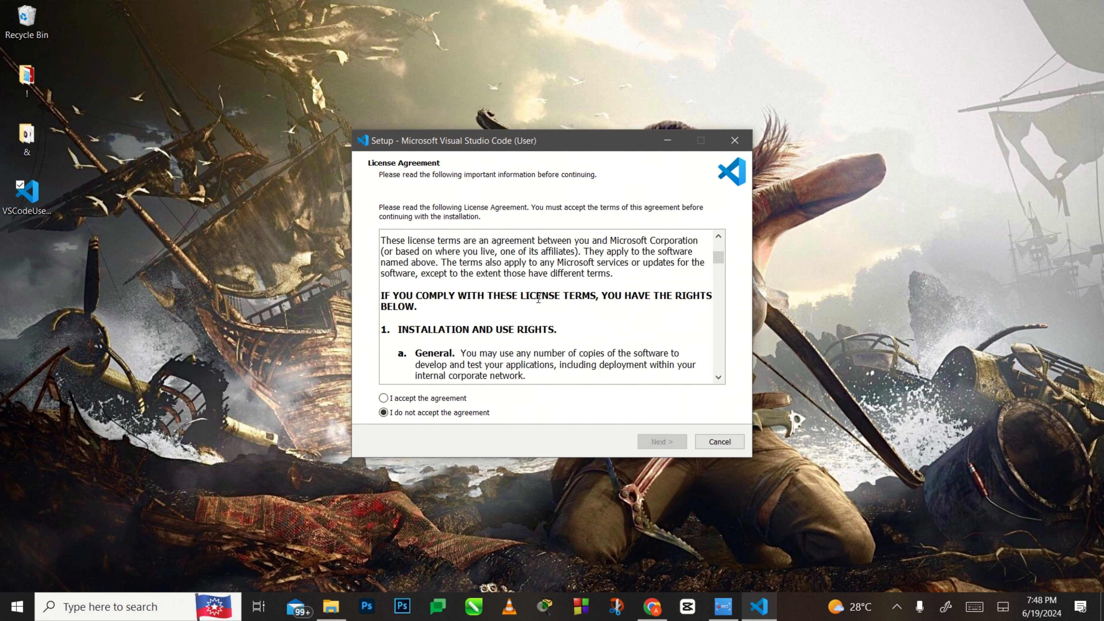
{"action": "left_click", "coordinate": [383, 398]}
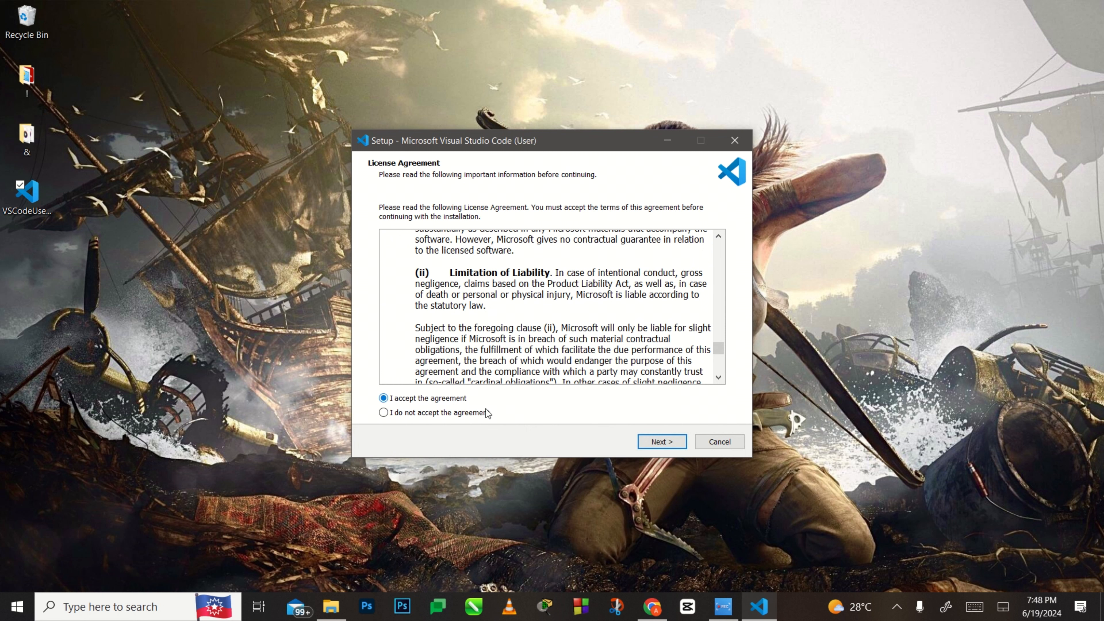
Install Visual Studio Code with the default folder and task options, finish setup with launch enabled, and maximize the editor.
{"action": "left_click", "coordinate": [669, 440]}
{"action": "left_click", "coordinate": [662, 441]}
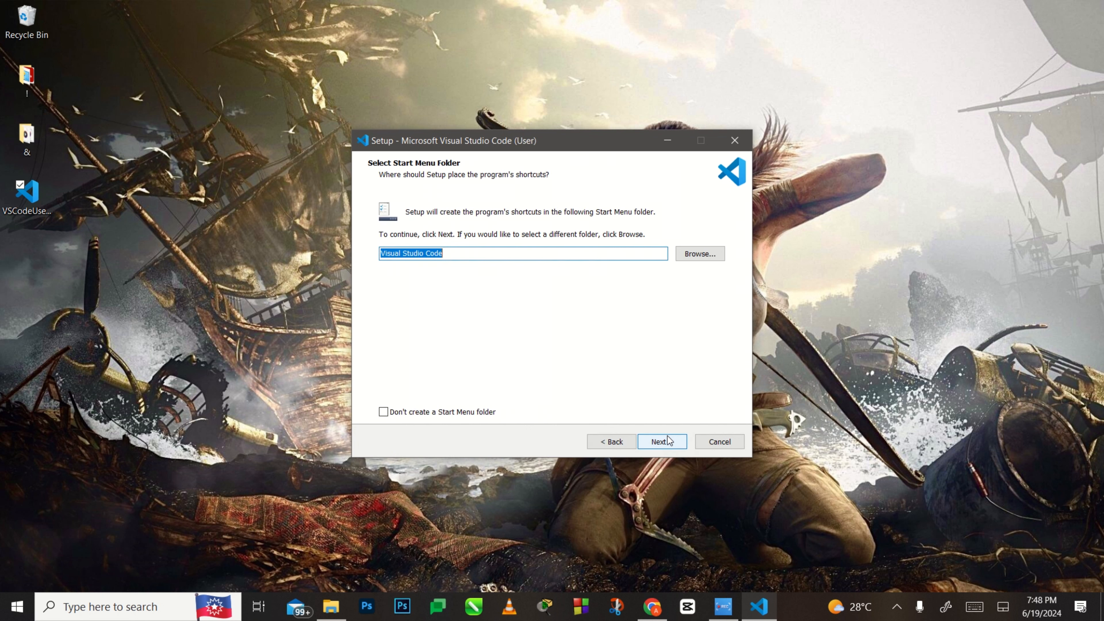
{"action": "left_click", "coordinate": [668, 441]}
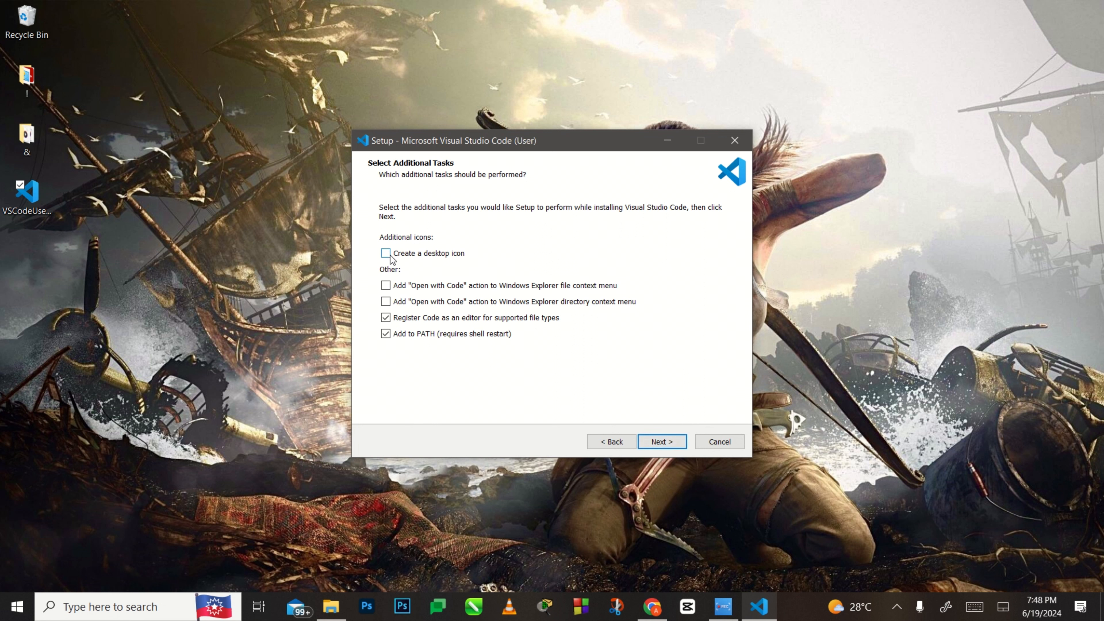
{"action": "left_click", "coordinate": [662, 441]}
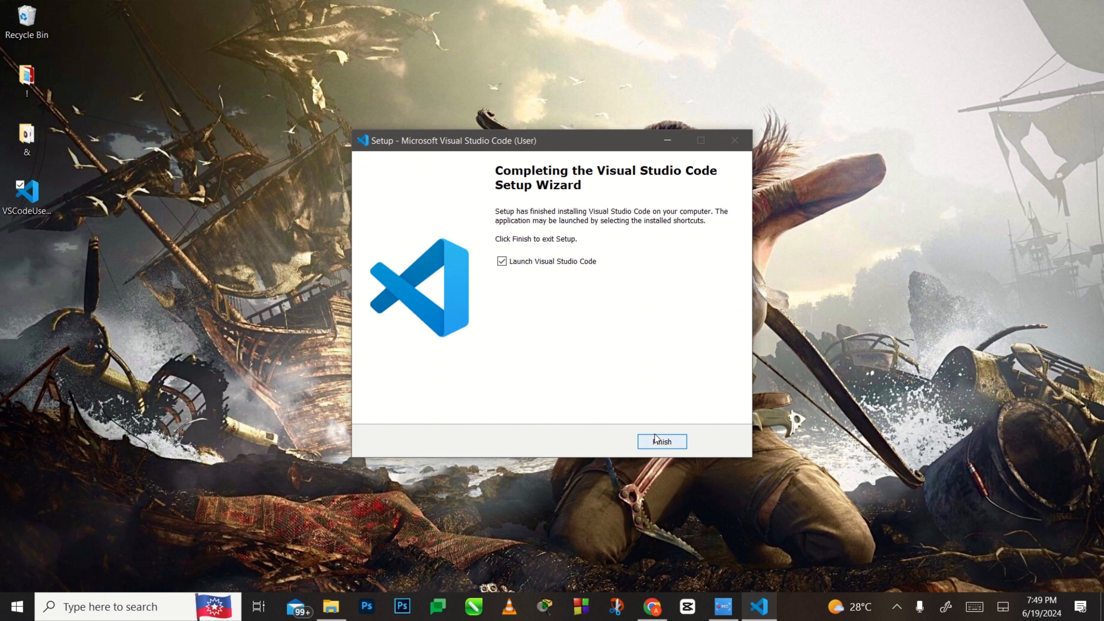
{"action": "left_click", "coordinate": [657, 443]}
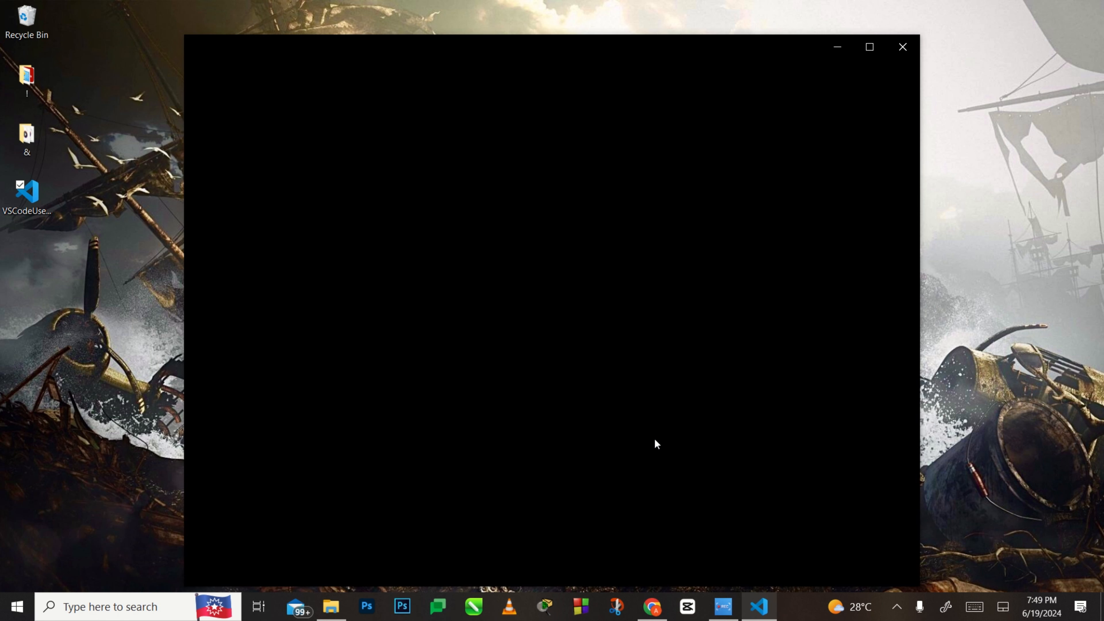
{"action": "left_click", "coordinate": [868, 47]}
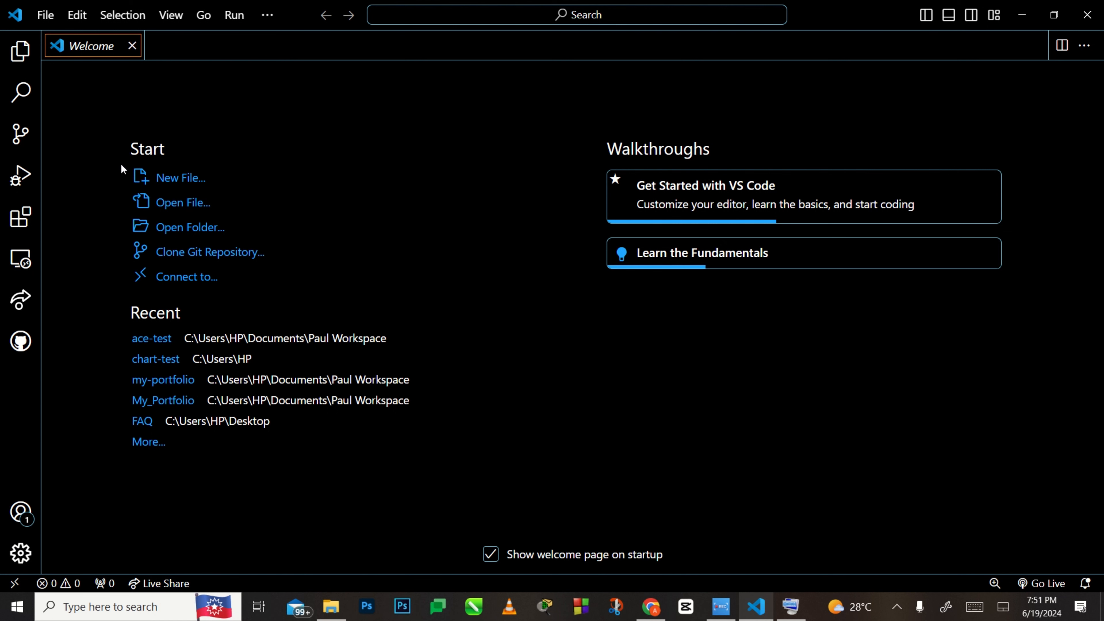
Show the extensions view and the on-screen keyboard, search the extensions for "live sever", and clear the search.
{"action": "left_click", "coordinate": [20, 222]}
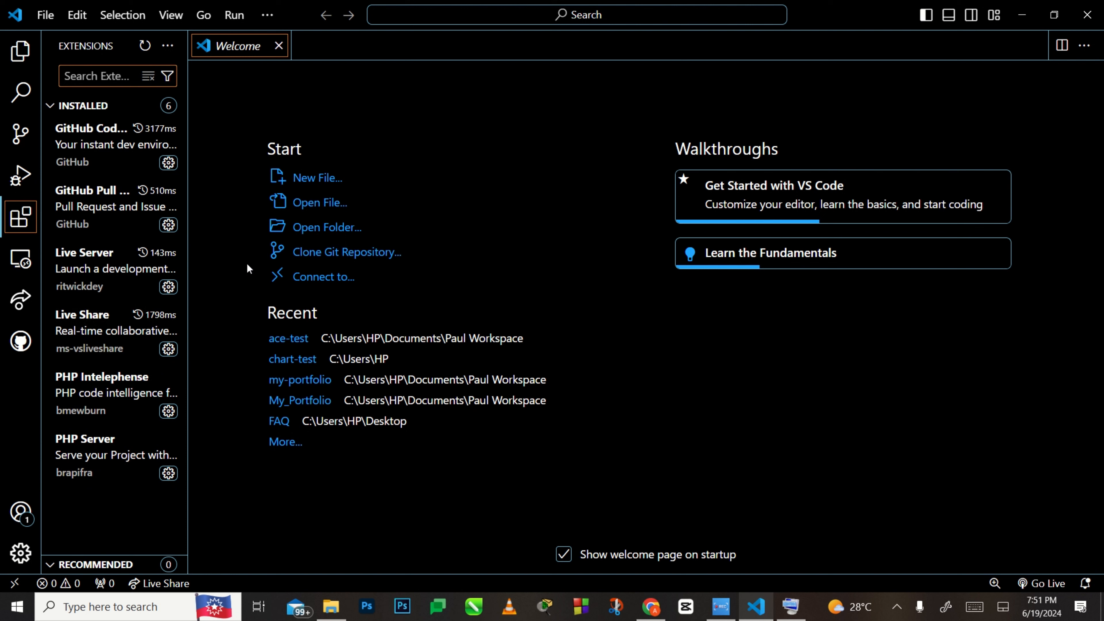
{"action": "left_click", "coordinate": [113, 75]}
{"action": "left_click", "coordinate": [790, 607]}
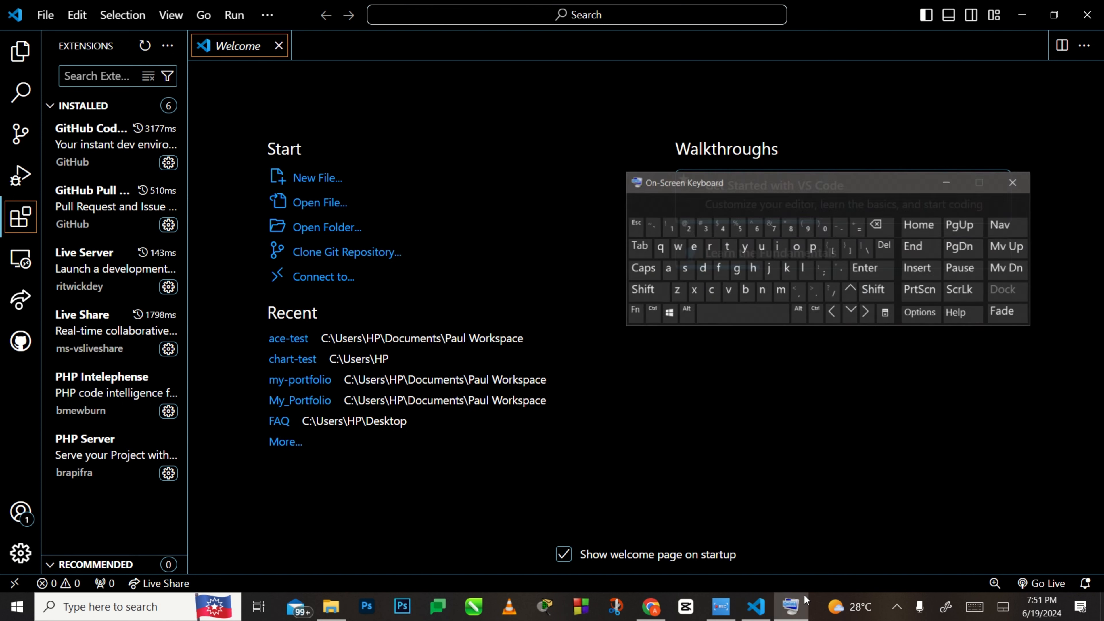
{"action": "type", "text": "l"}
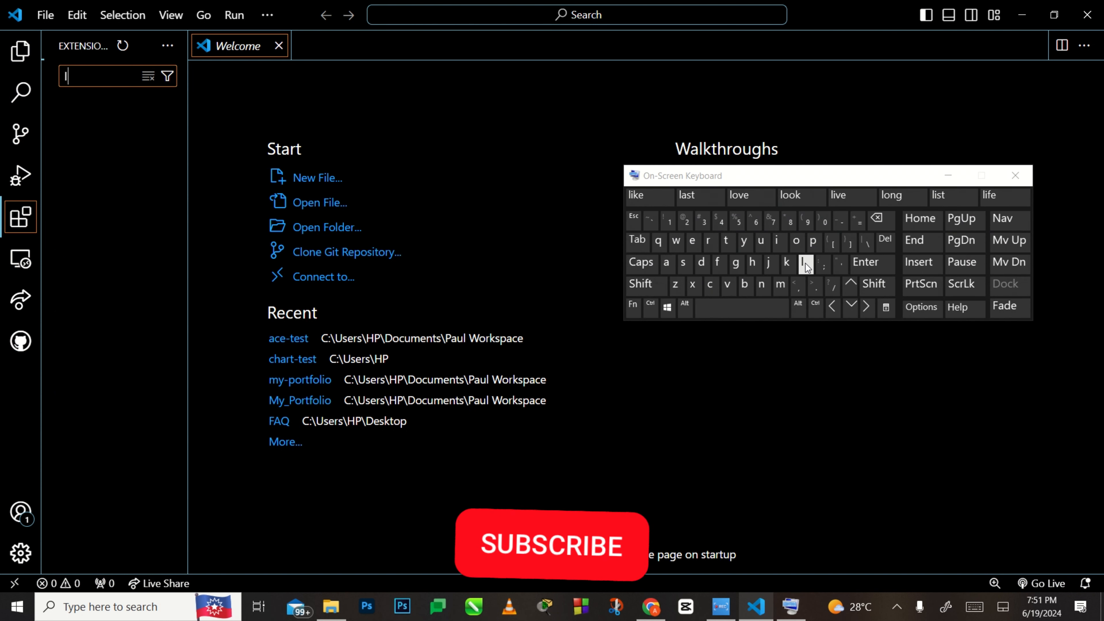
{"action": "type", "text": "ive "}
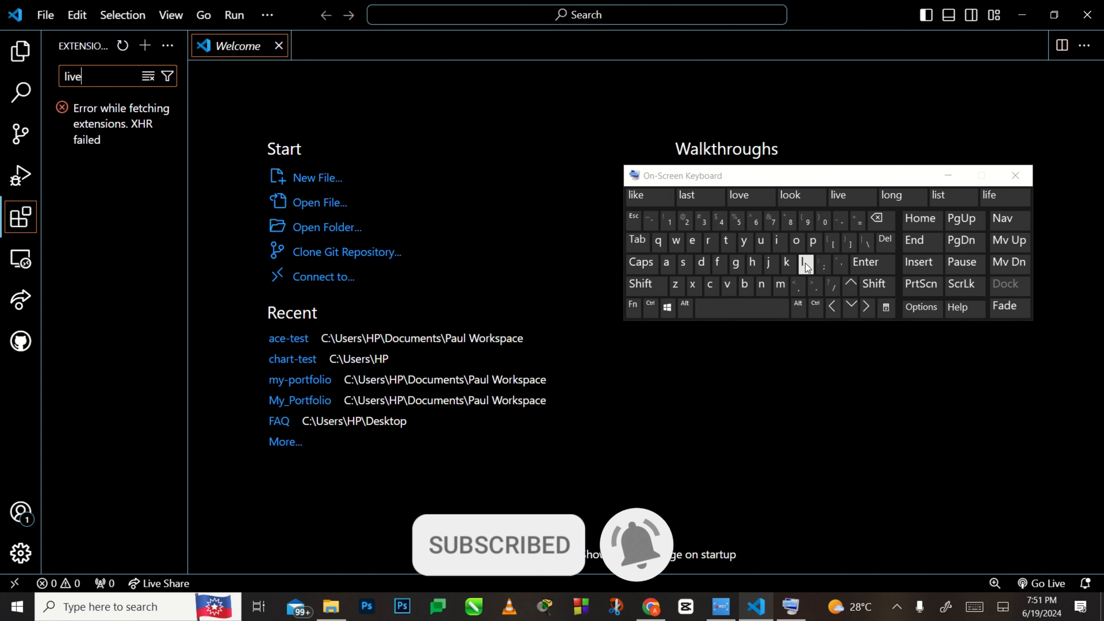
{"action": "type", "text": "sever"}
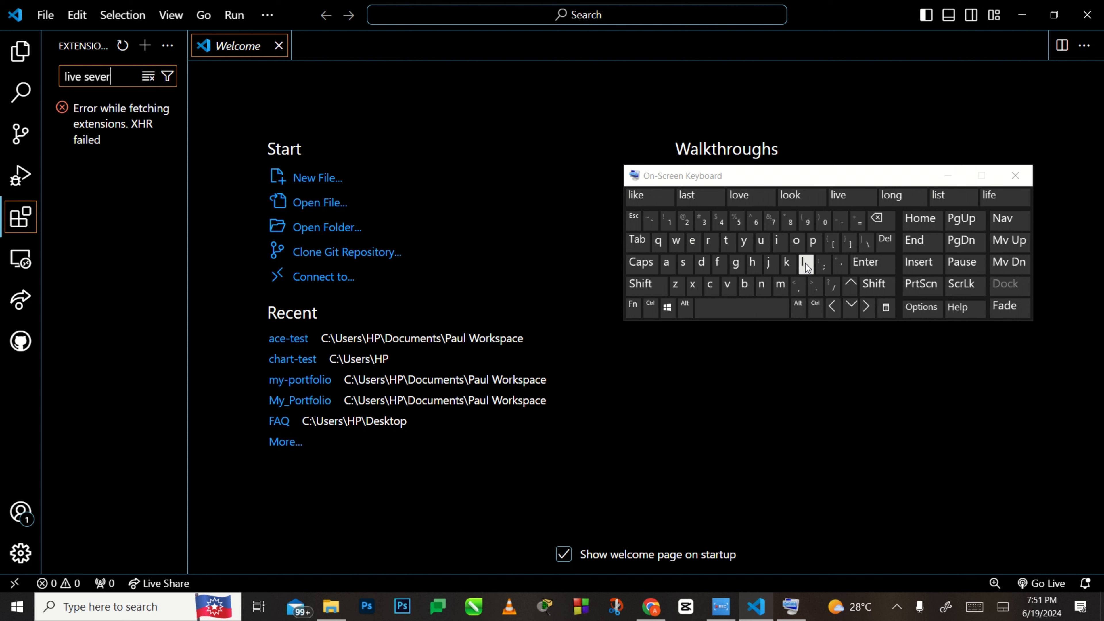
{"action": "key", "text": "BackSpace"}
{"action": "key", "text": "BackSpace"}
{"action": "key", "text": "BackSpace"}
{"action": "key", "text": "BackSpace"}
{"action": "key", "text": "BackSpace"}
{"action": "key", "text": "BackSpace"}
{"action": "key", "text": "BackSpace"}
{"action": "key", "text": "BackSpace"}
{"action": "key", "text": "BackSpace"}
{"action": "key", "text": "BackSpace"}
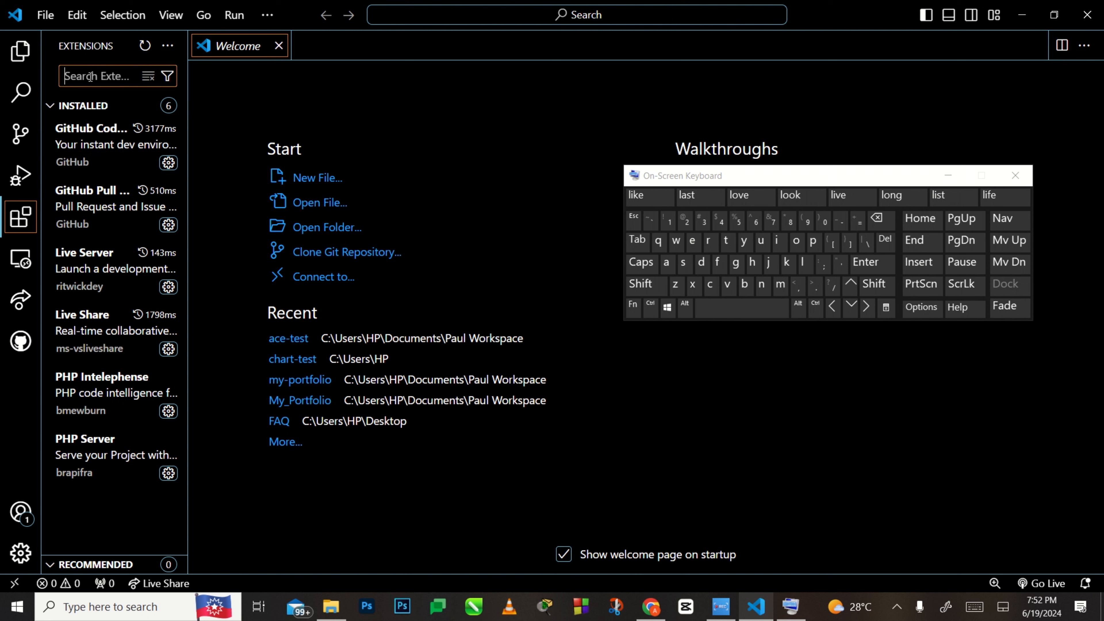
Search the extensions for "prettier", clear the search text, and enter "p" instead.
{"action": "type", "text": "pre"}
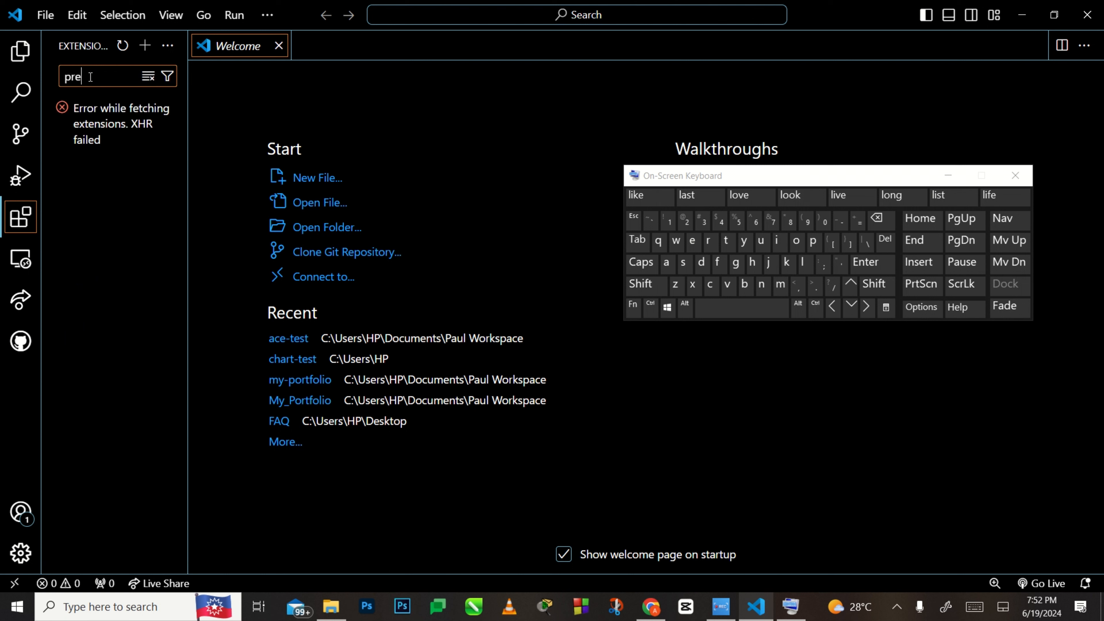
{"action": "type", "text": "ttier"}
{"action": "key", "text": "BackSpace"}
{"action": "key", "text": "BackSpace"}
{"action": "key", "text": "BackSpace"}
{"action": "key", "text": "BackSpace"}
{"action": "key", "text": "BackSpace"}
{"action": "key", "text": "BackSpace"}
{"action": "key", "text": "BackSpace"}
{"action": "key", "text": "BackSpace"}
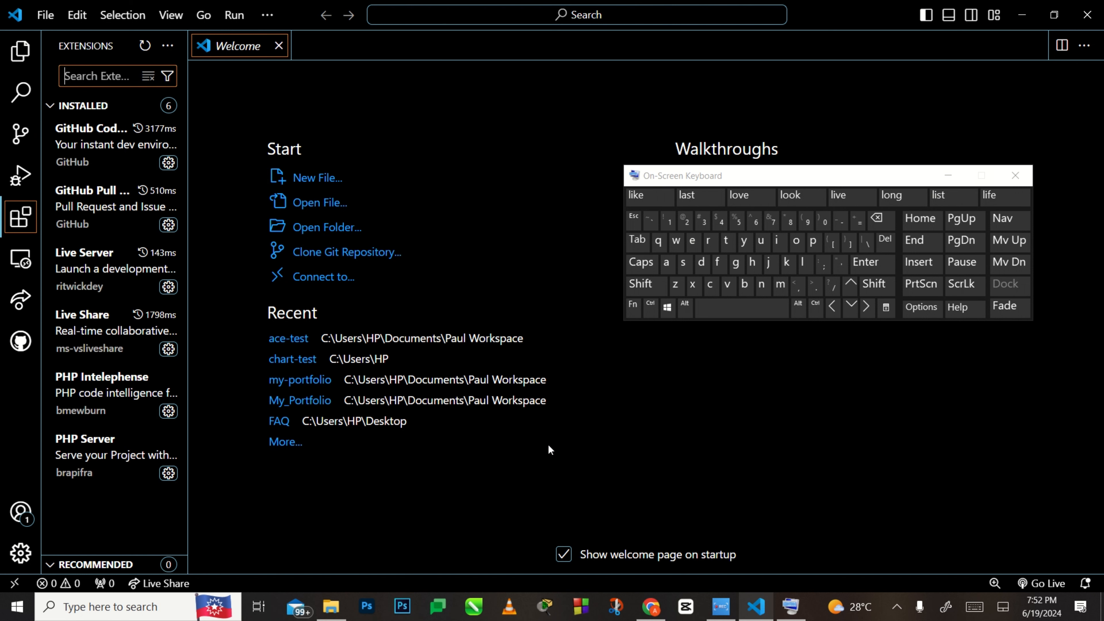
{"action": "type", "text": "p"}
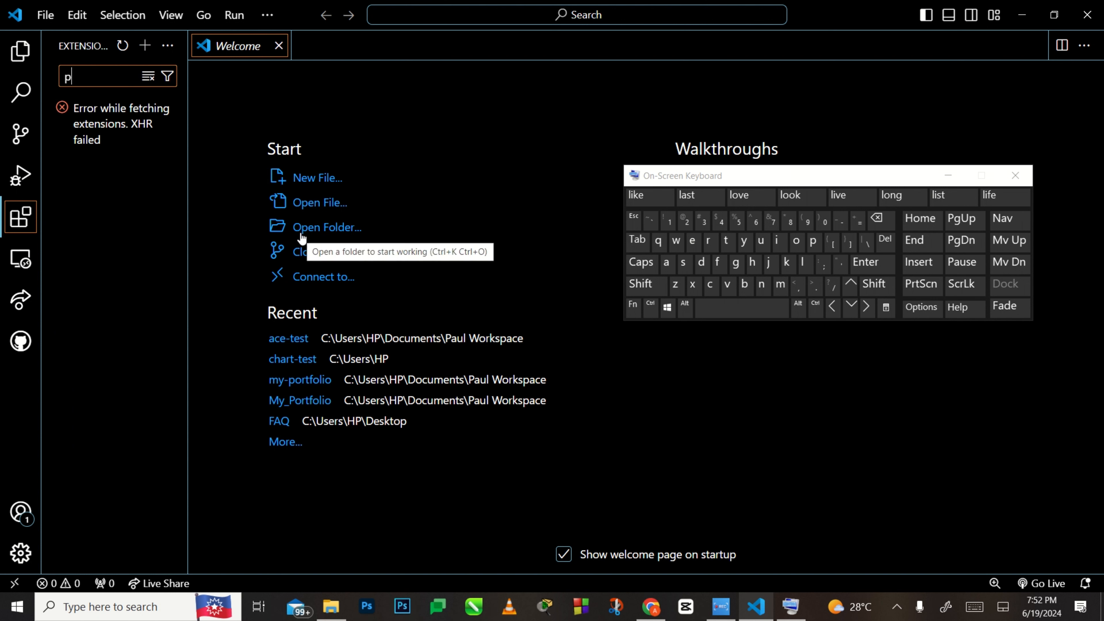
Switch to Chrome and search the web for "vsix extension prettier".
{"action": "left_click", "coordinate": [651, 608]}
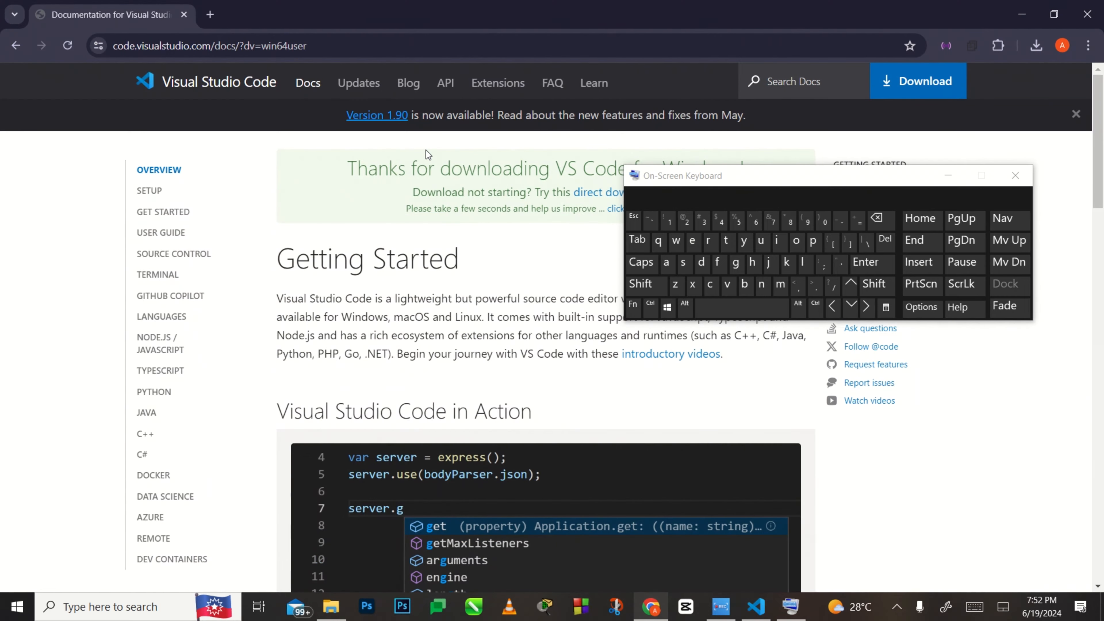
{"action": "left_click", "coordinate": [284, 45]}
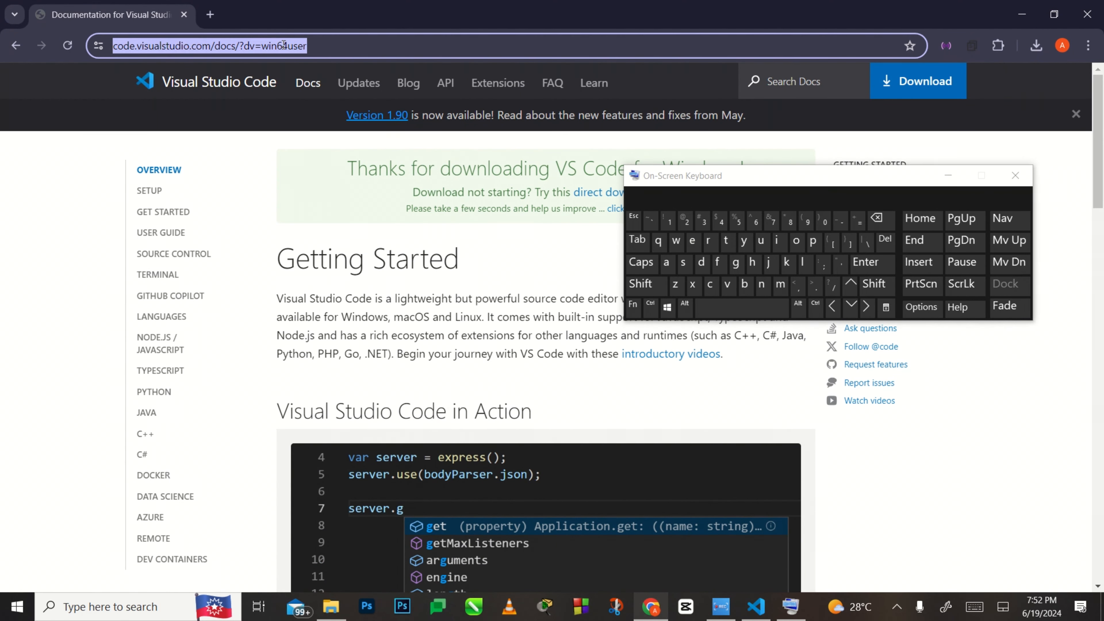
{"action": "type", "text": "vsix"}
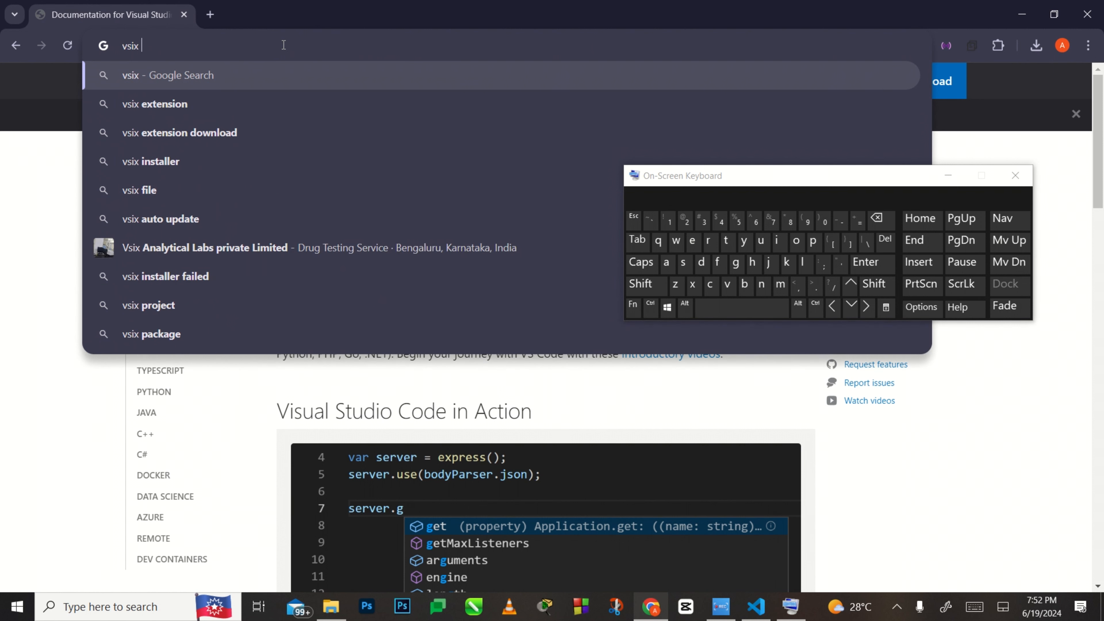
{"action": "type", "text": " exten"}
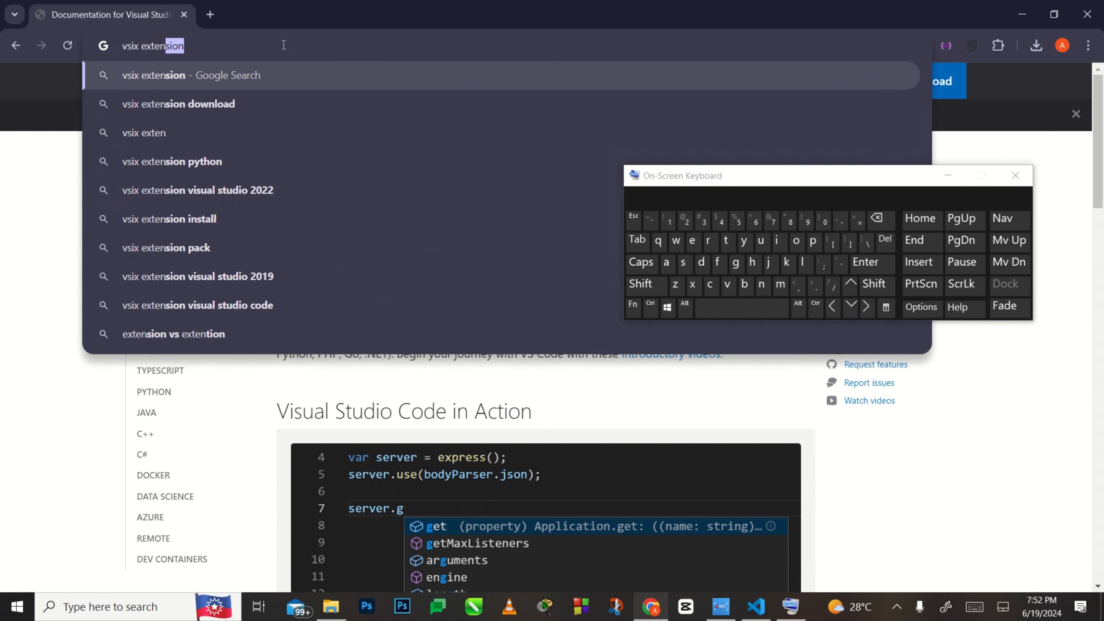
{"action": "type", "text": "sion "}
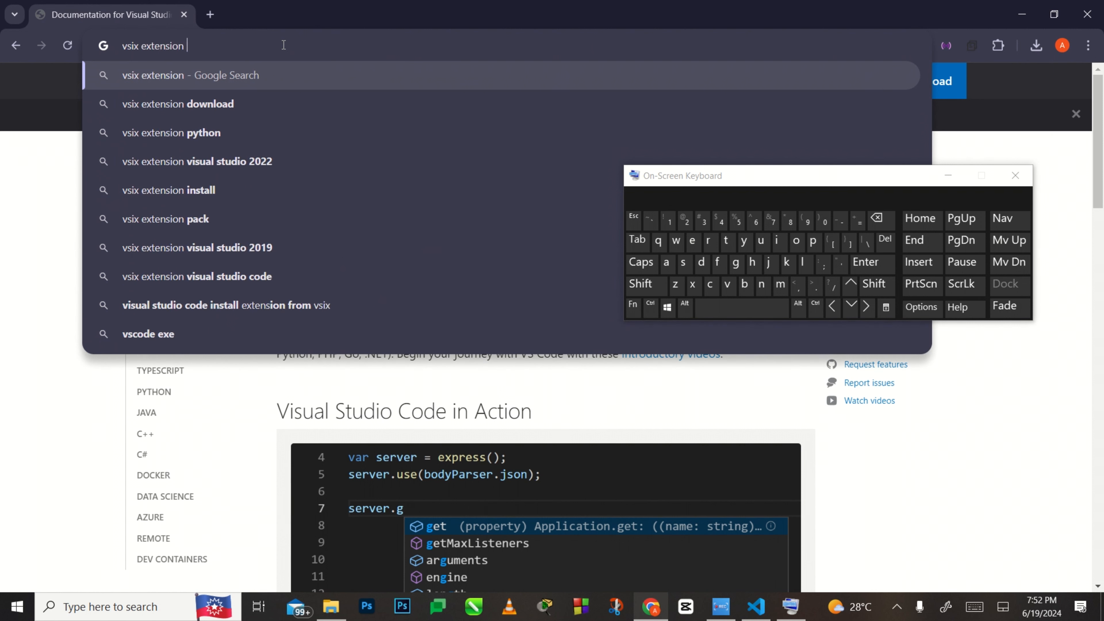
{"action": "type", "text": "pretti"}
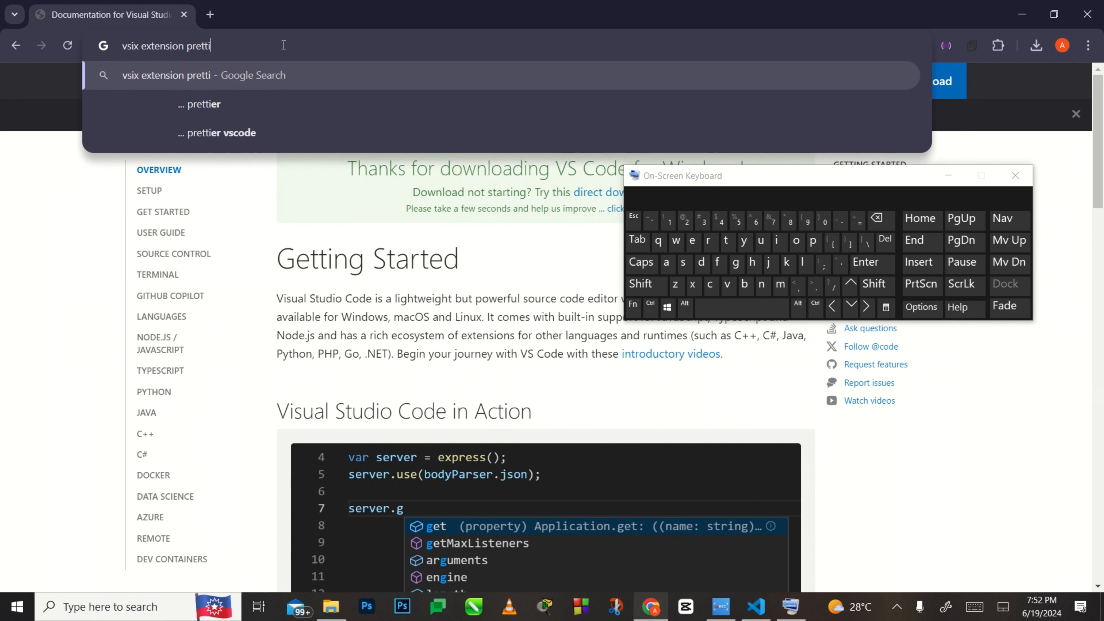
{"action": "type", "text": "er"}
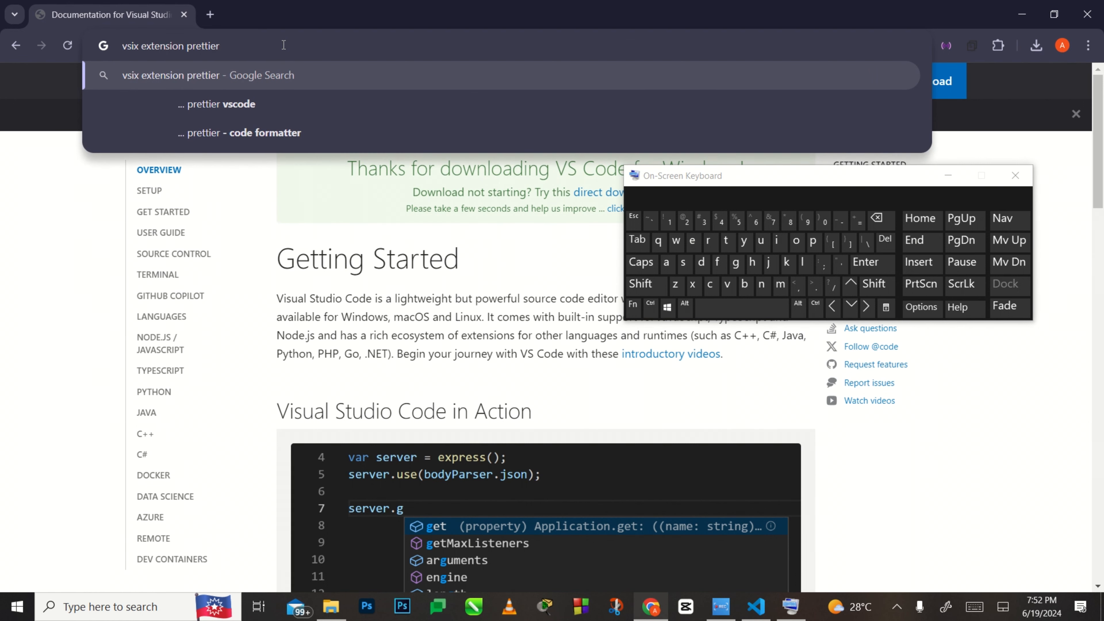
{"action": "key", "text": "Return"}
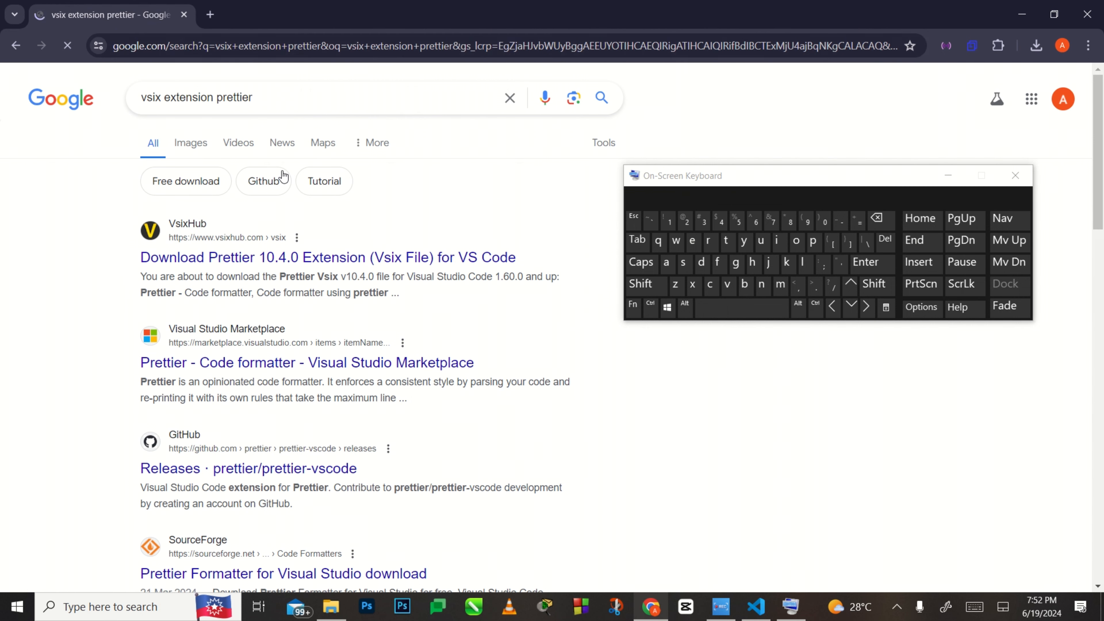
Download the Prettier 10.4.0 VSIX file from VsixHub, minimizing the on-screen keyboard and dismissing the ad, and show the recent downloads.
{"action": "left_click", "coordinate": [276, 250]}
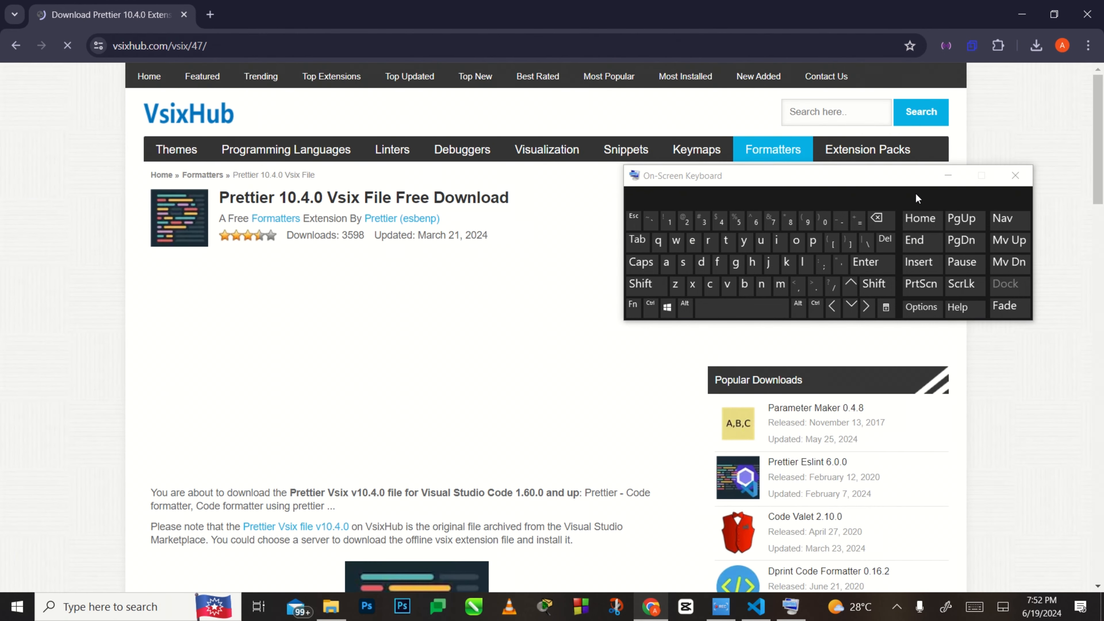
{"action": "left_click", "coordinate": [949, 173]}
{"action": "scroll", "coordinate": [400, 359], "scroll_direction": "down", "scroll_amount": 10}
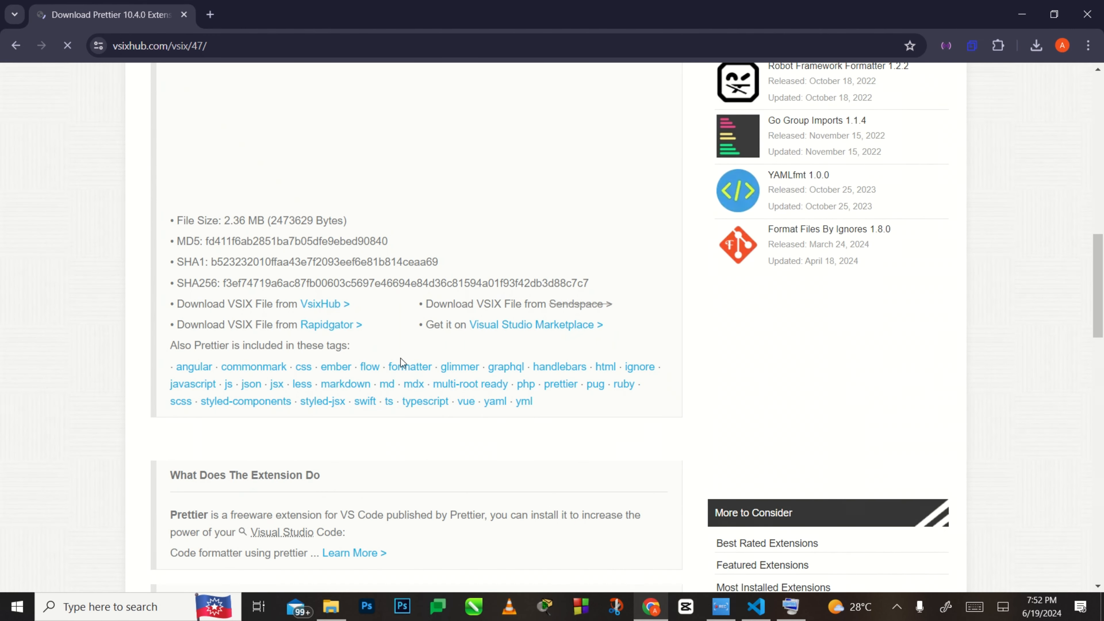
{"action": "scroll", "coordinate": [400, 358], "scroll_direction": "down", "scroll_amount": 2}
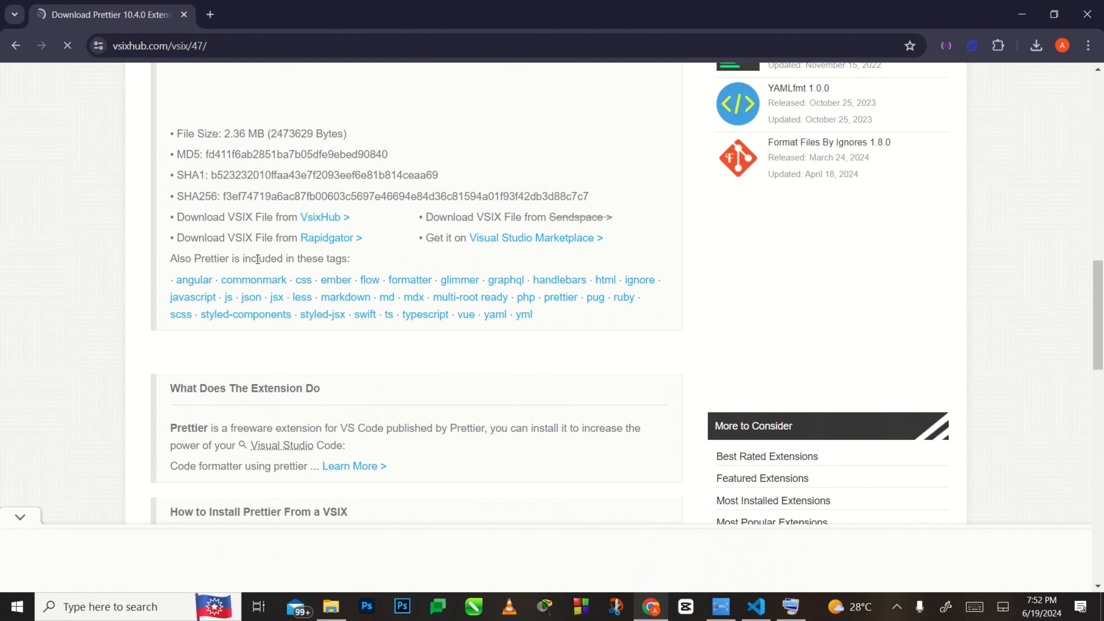
{"action": "left_click", "coordinate": [310, 220]}
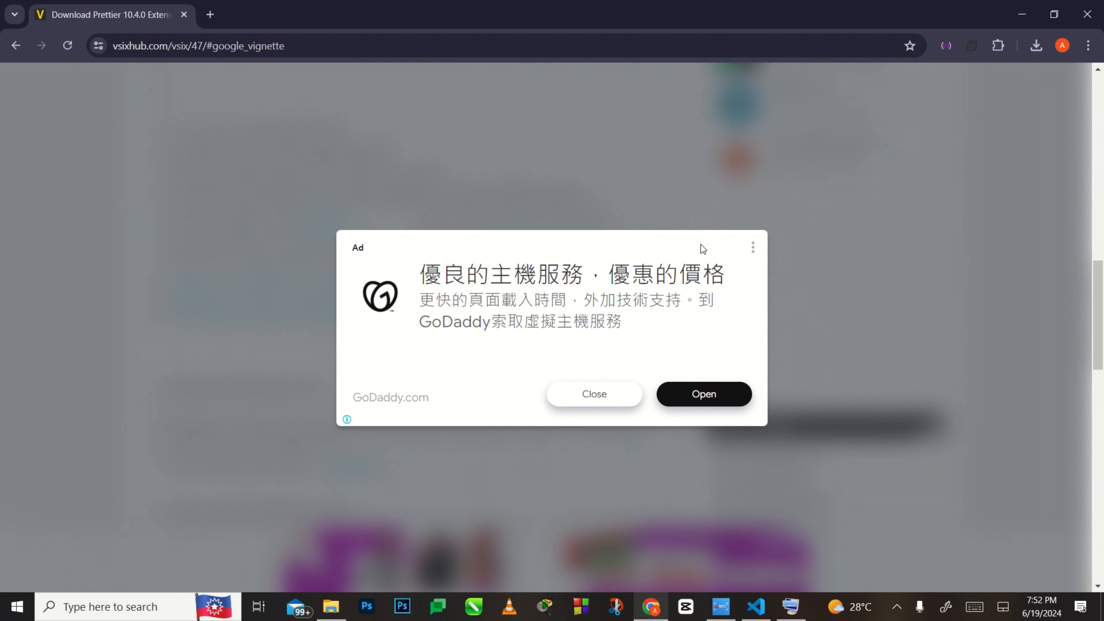
{"action": "left_click", "coordinate": [590, 396]}
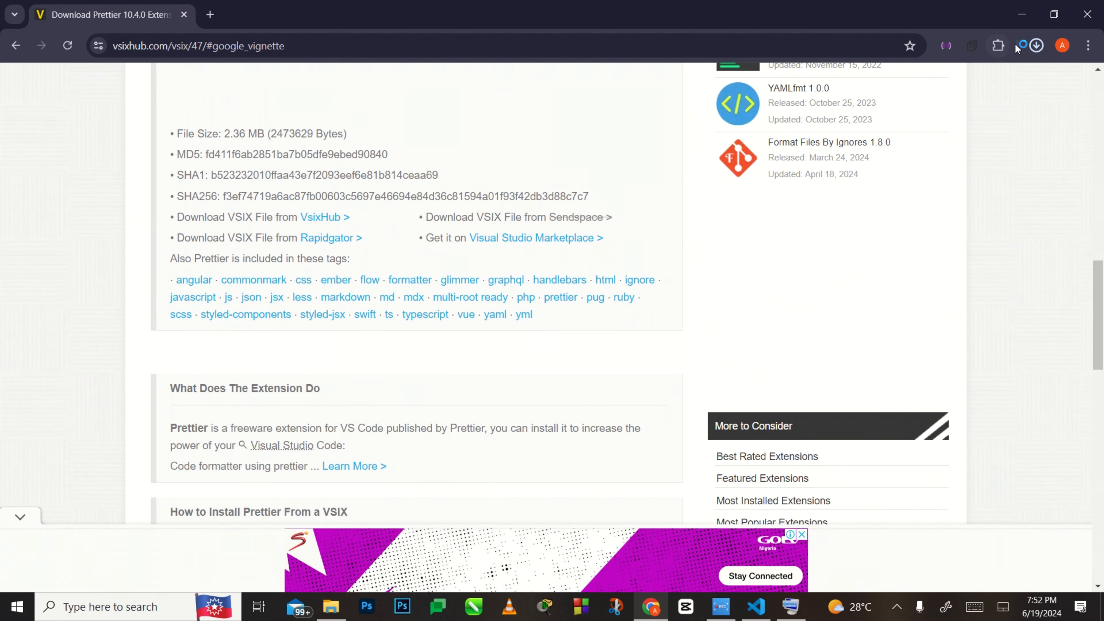
{"action": "left_click", "coordinate": [1044, 44]}
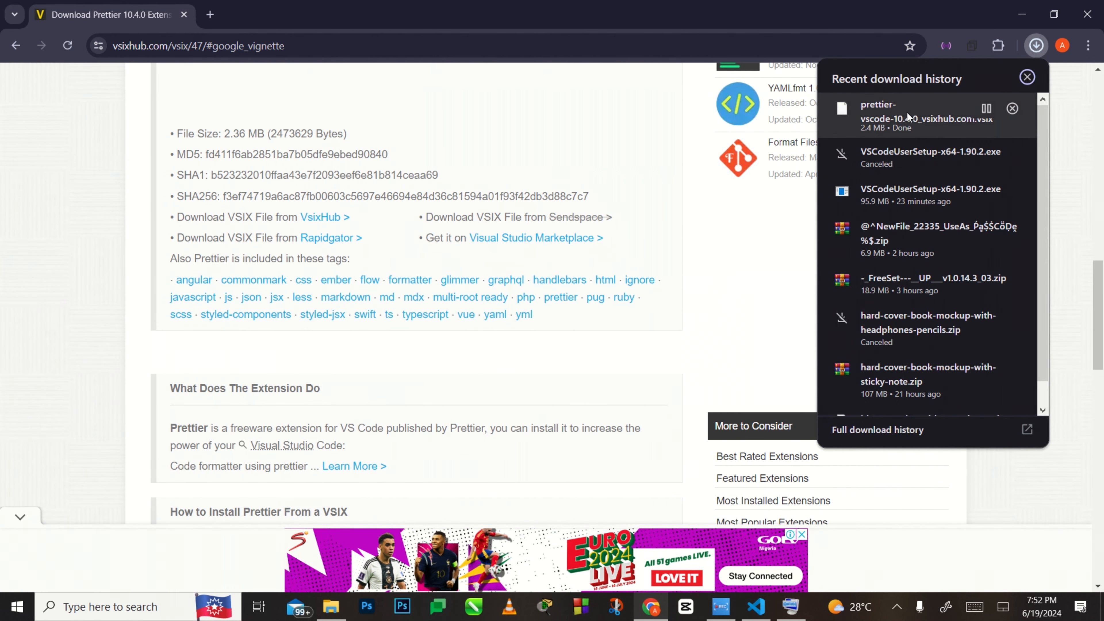
Switch to Visual Studio Code and install the extension from prettier-vscode-10.4.0_vsixhub.com.vsix in the Downloads folder.
{"action": "left_click", "coordinate": [747, 617]}
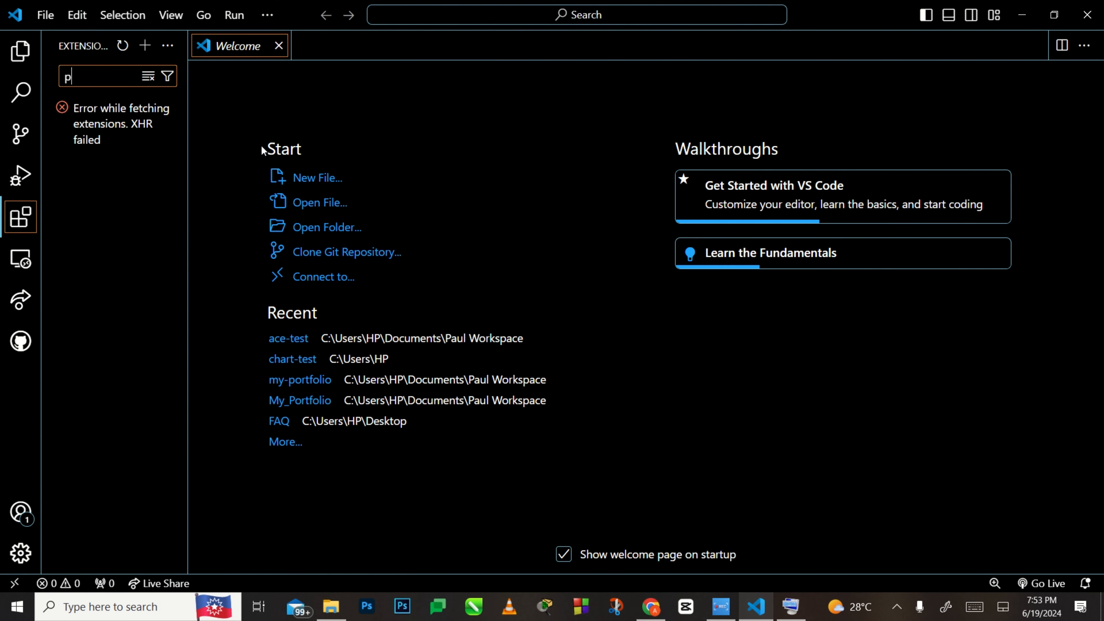
{"action": "left_click", "coordinate": [168, 46]}
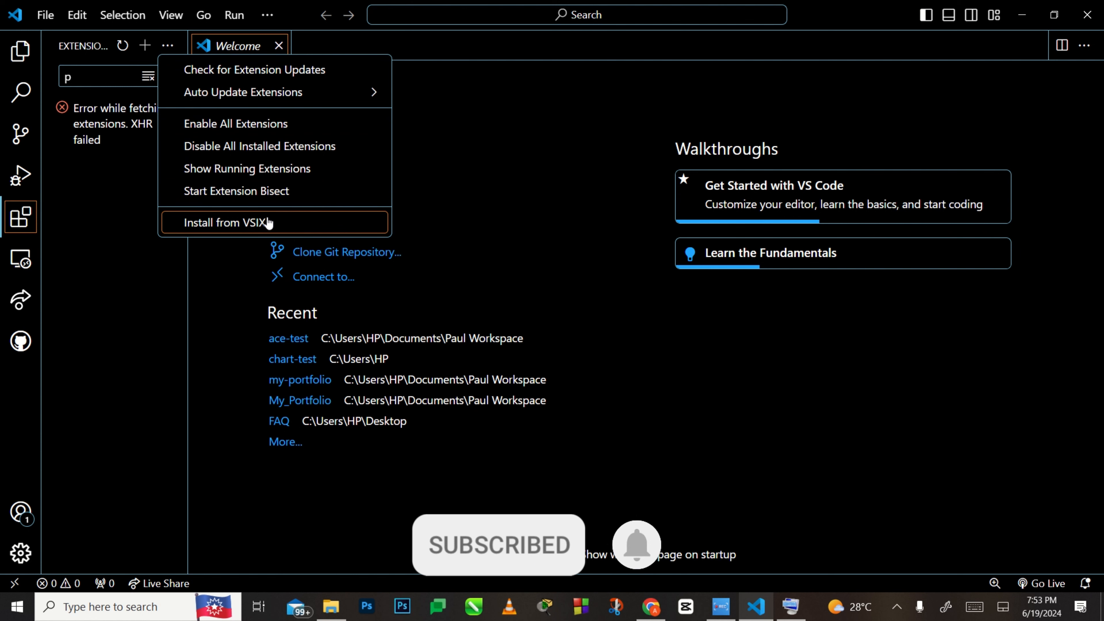
{"action": "left_click", "coordinate": [307, 223]}
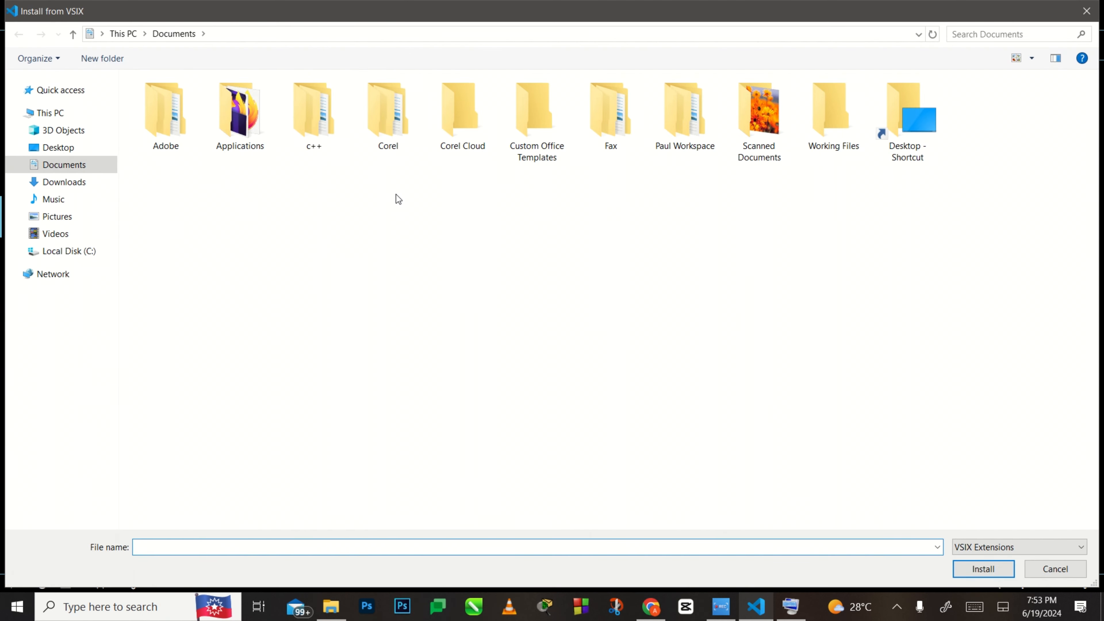
{"action": "left_click", "coordinate": [52, 179]}
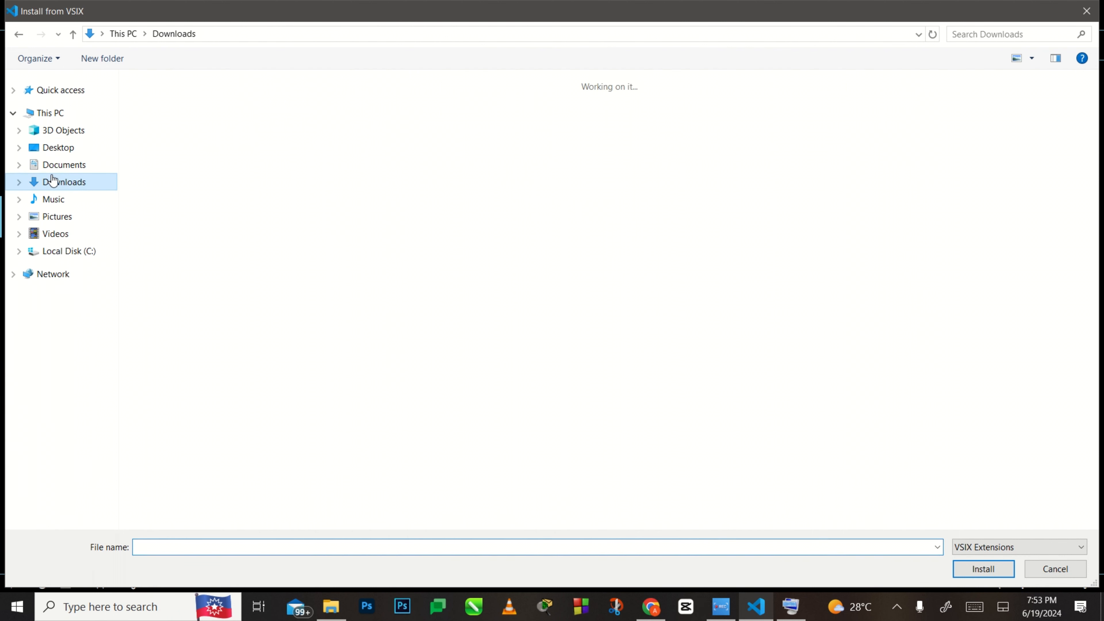
{"action": "left_click", "coordinate": [170, 128]}
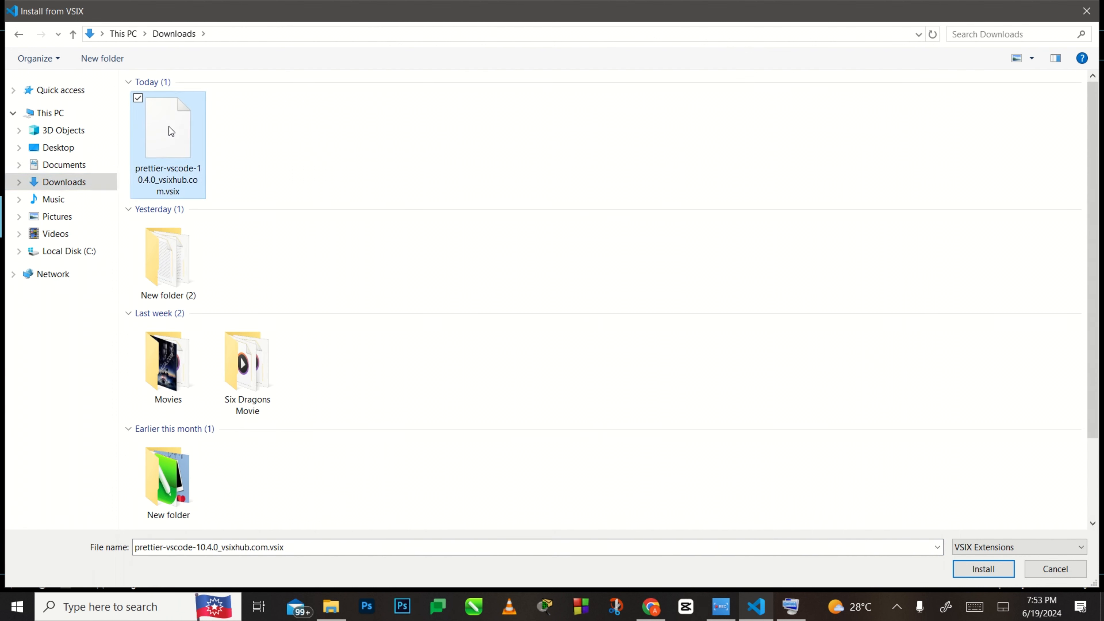
{"action": "left_click", "coordinate": [983, 567]}
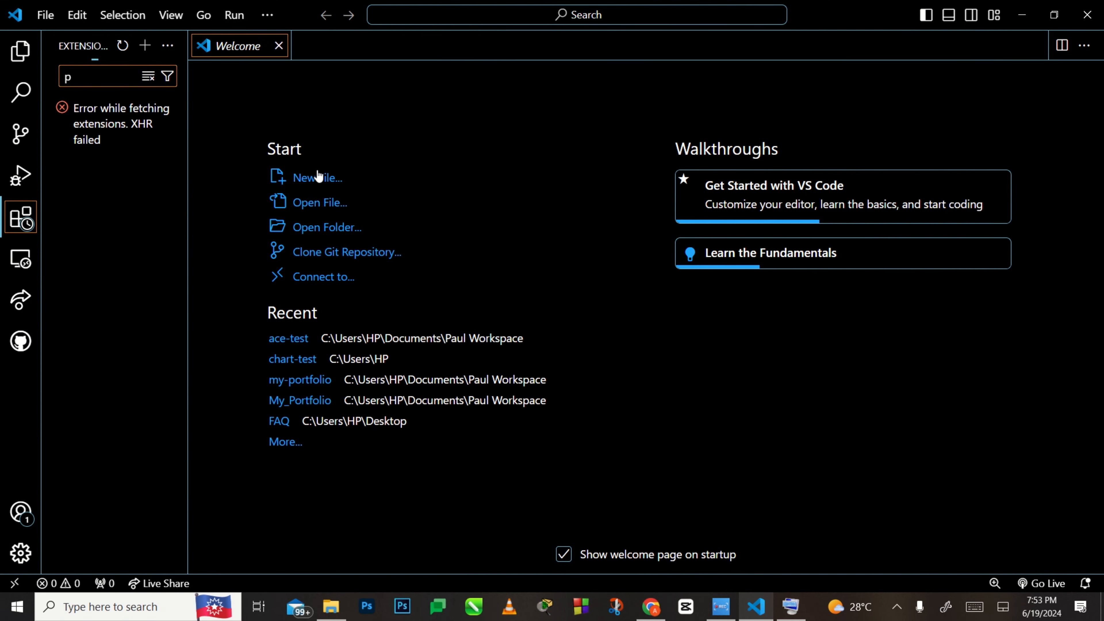
Clear the extensions search text and reload Visual Studio Code to enable the Prettier extension.
{"action": "key", "text": "BackSpace"}
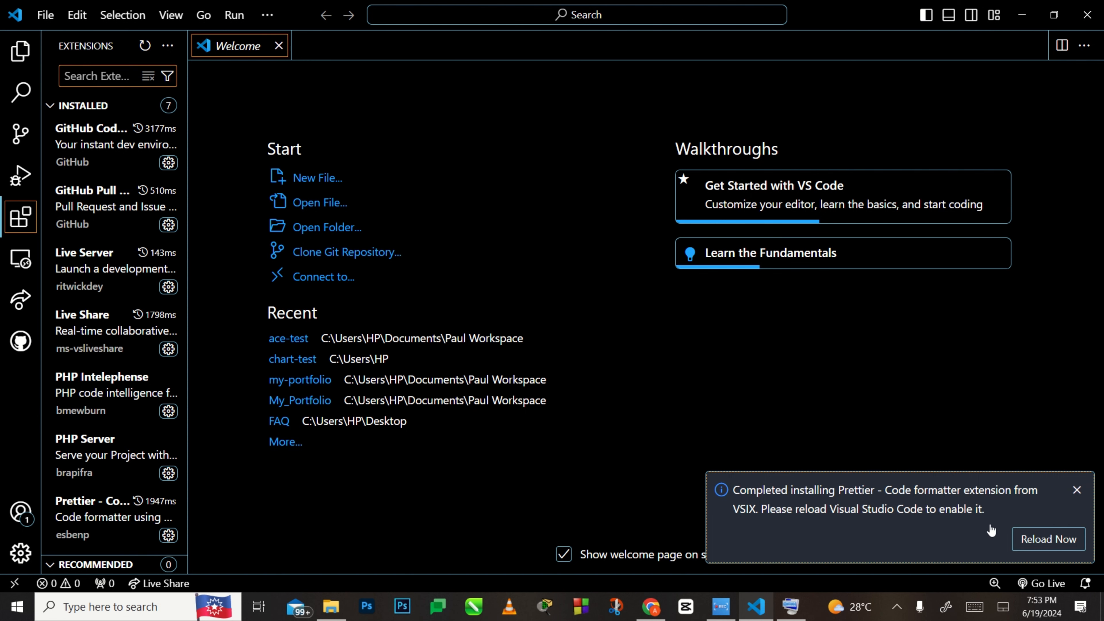
{"action": "left_click", "coordinate": [1026, 537]}
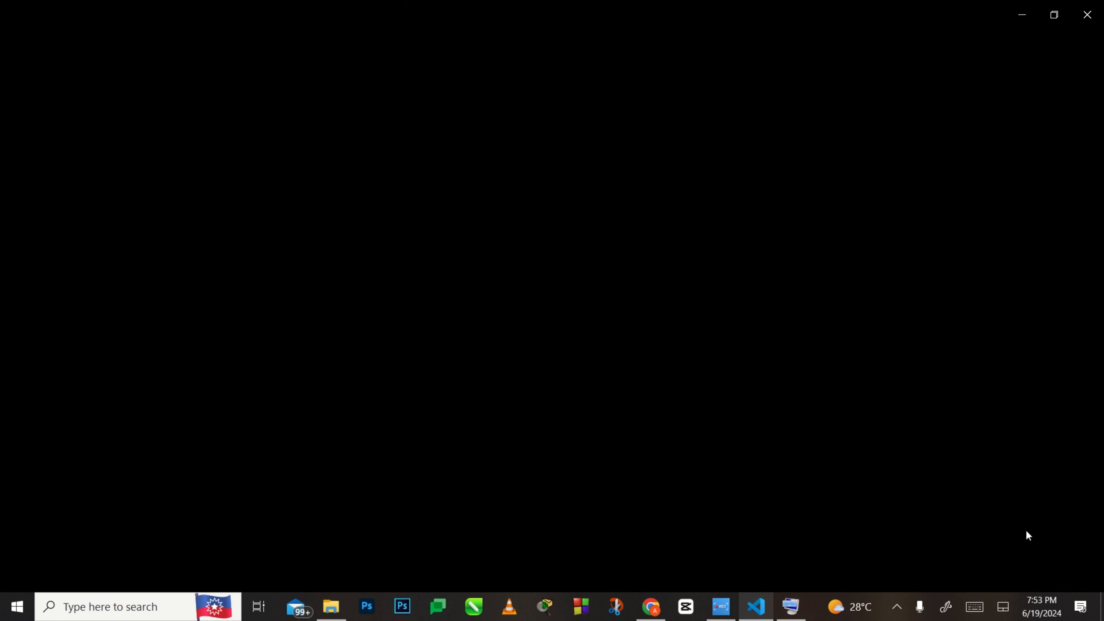